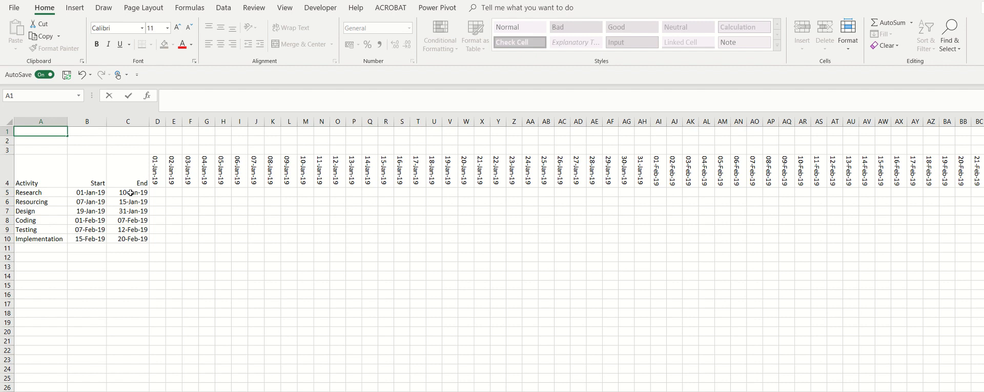
Fill the Research row's cells D5:M5, from 01-Jan-19 to 10-Jan-19, with red.
left_click(90, 198)
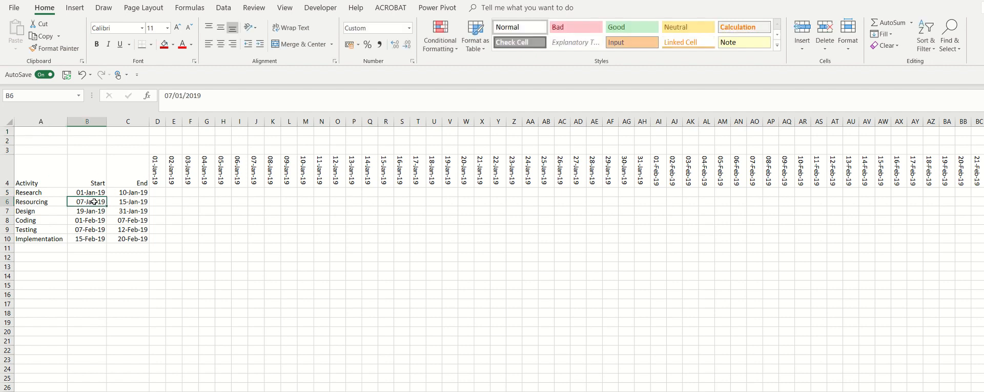
left_click(119, 194)
left_click_drag(119, 193, 310, 193)
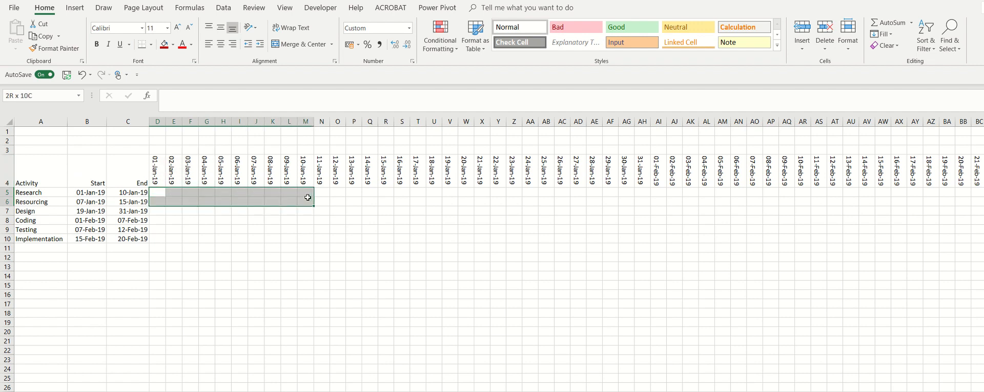
left_click(164, 45)
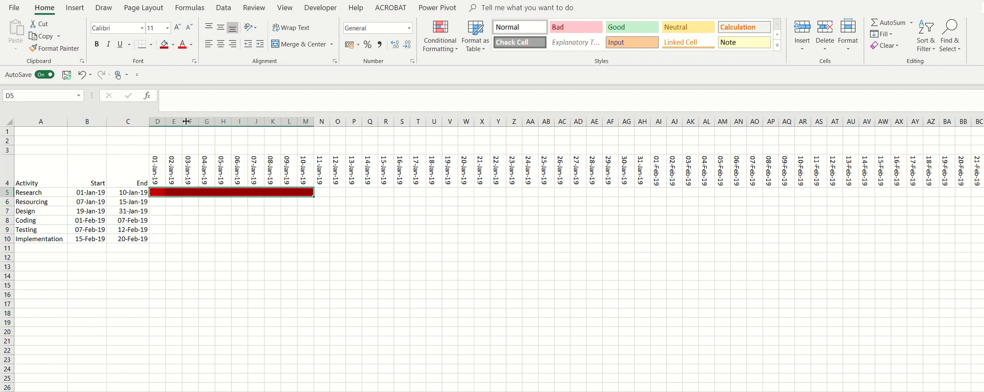
Select the Resourcing row's dates J6:R6, deselect them, and undo the red fill in the Research row.
left_click(135, 202)
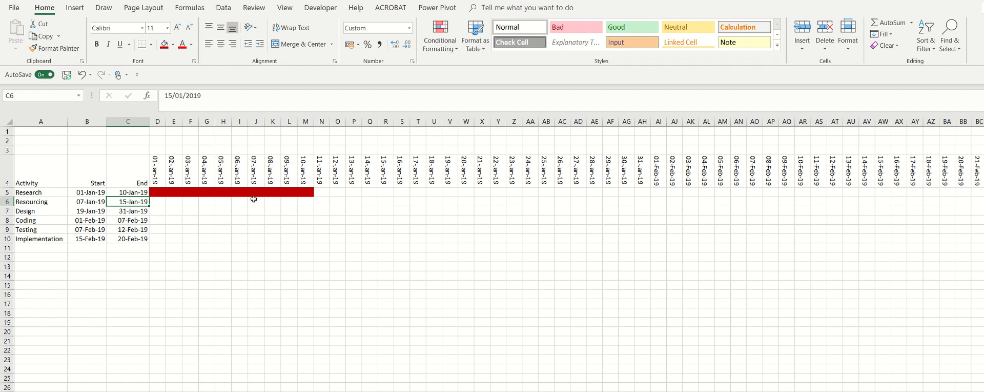
left_click_drag(254, 199, 389, 201)
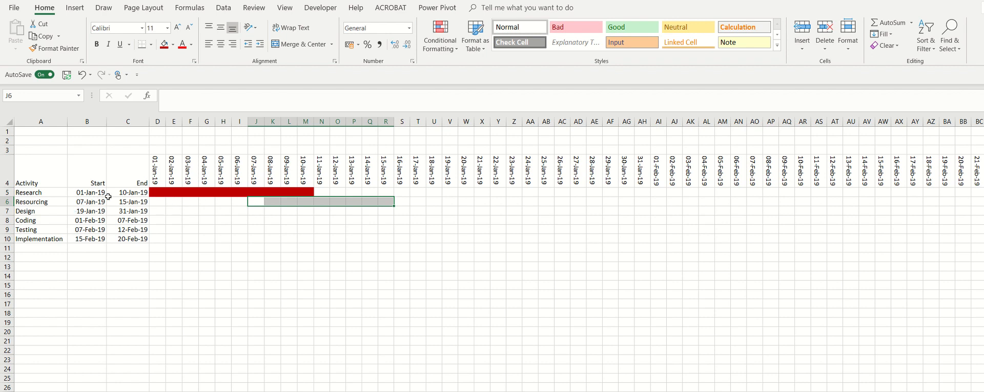
left_click(186, 212)
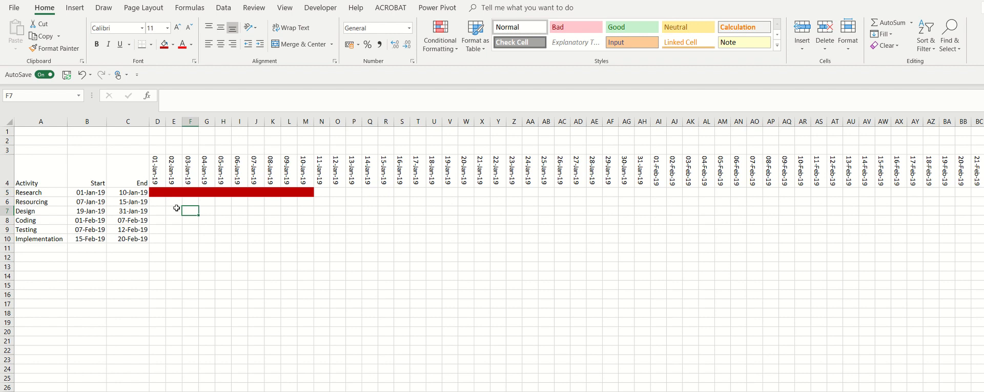
left_click(159, 203)
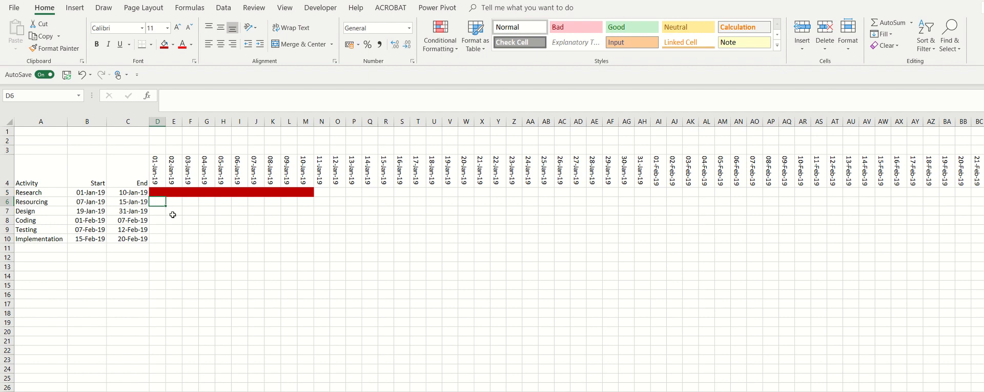
key("ctrl+z")
left_click(173, 212)
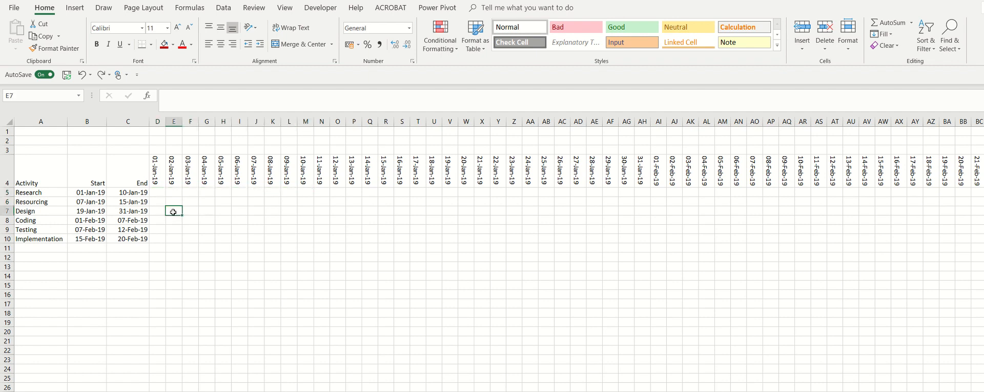
Set the width of date columns D to T to 10.
left_click(160, 193)
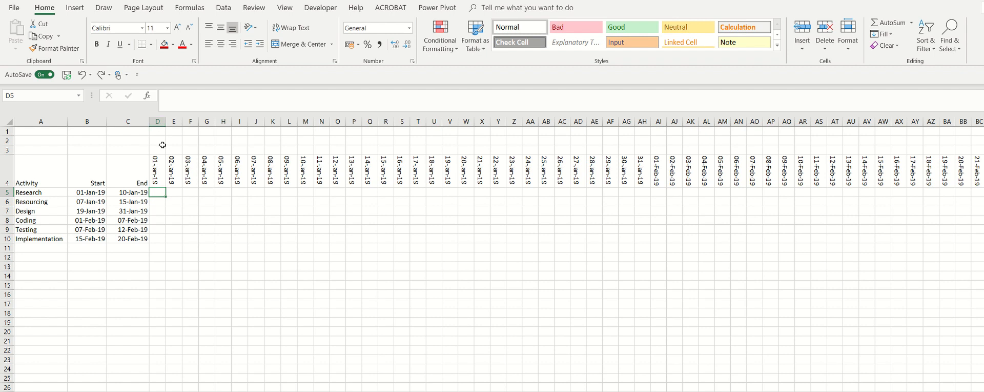
mouse_move(156, 121)
left_mouse_down()
mouse_move(252, 132)
mouse_move(415, 121)
left_mouse_up()
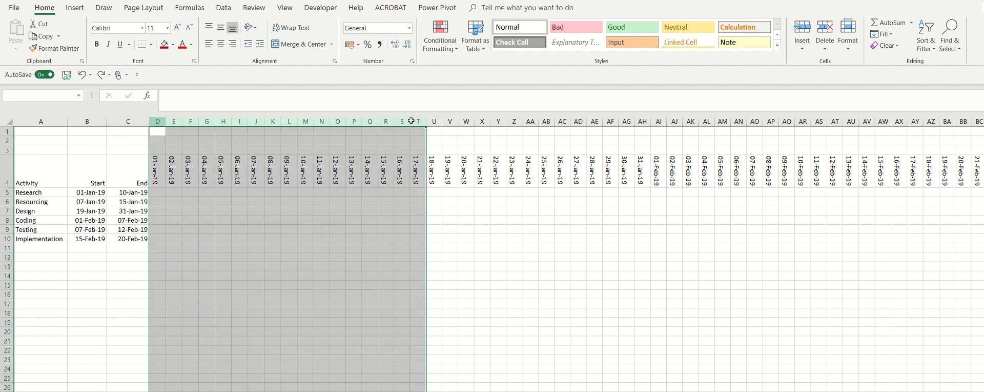
right_click(355, 124)
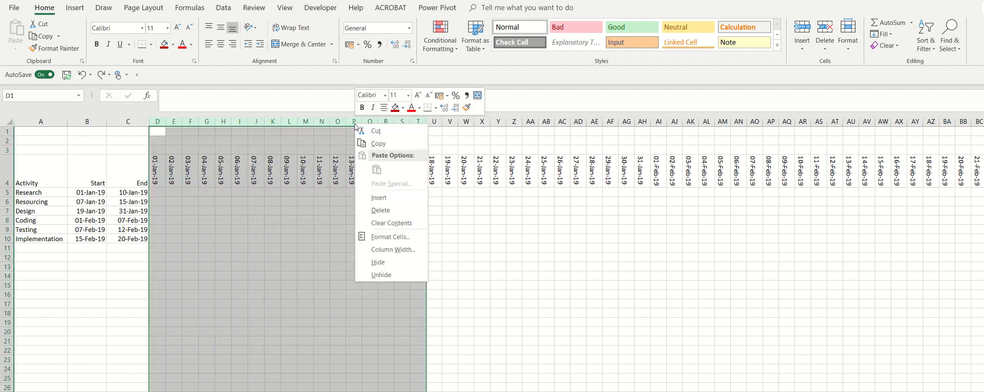
left_click(392, 249)
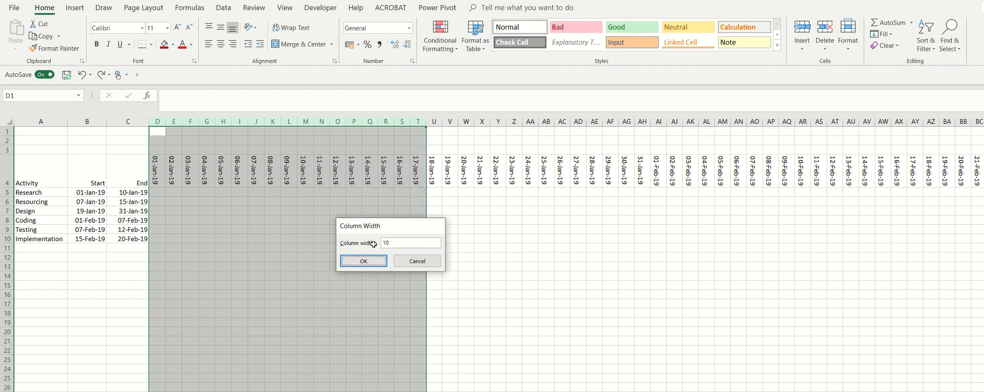
left_click(364, 260)
Enter the formula =D4>=B5 in cell D5 to compare the first date with the Research start date.
left_click(176, 191)
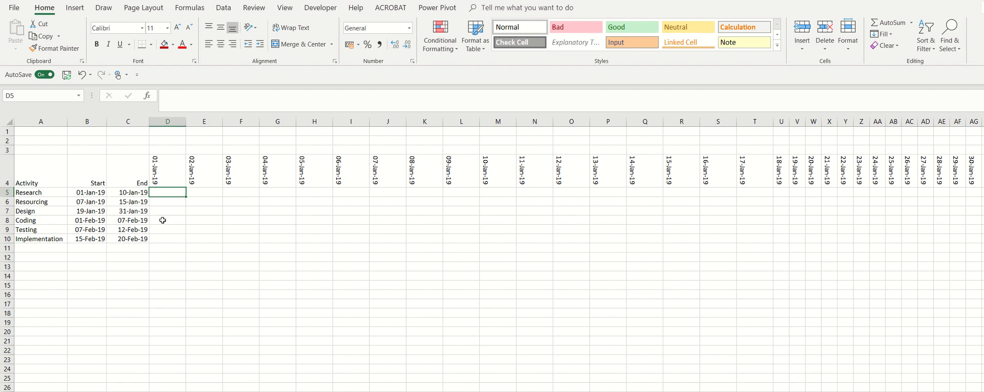
type("=")
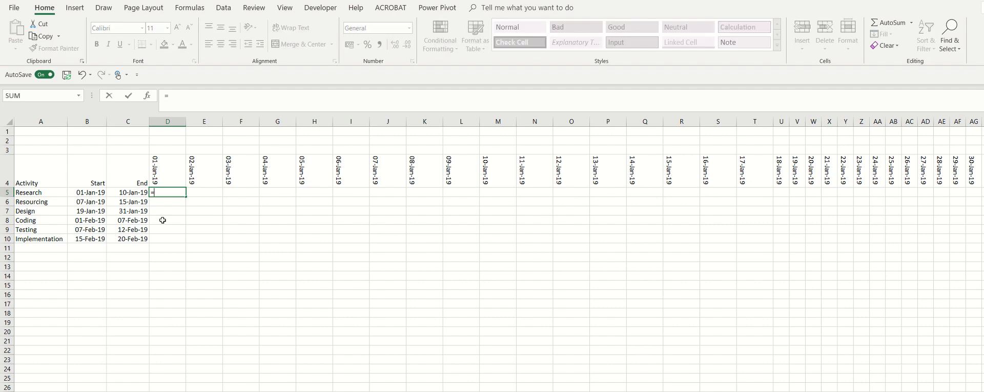
left_click(164, 165)
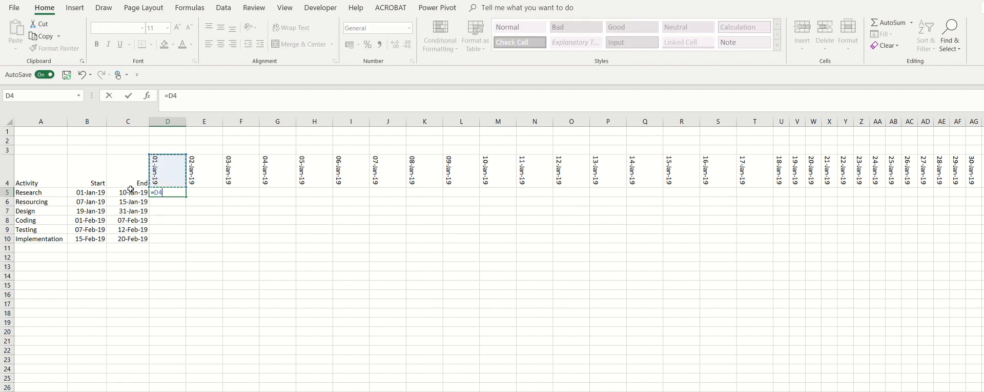
type(">")
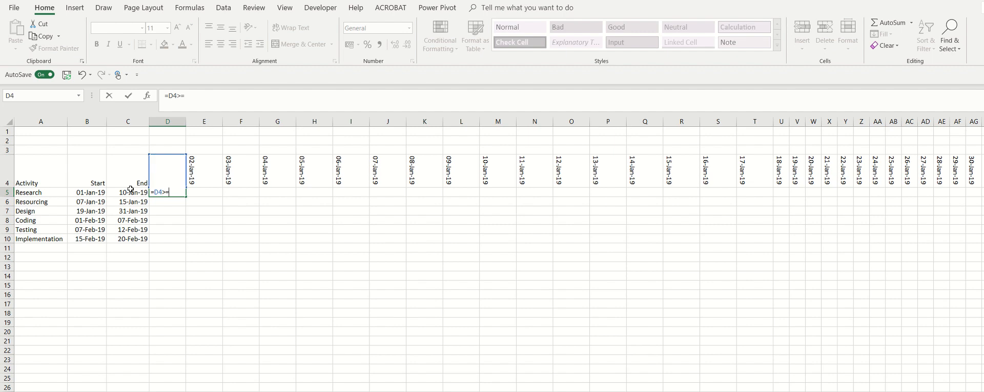
type("=")
left_click(93, 191)
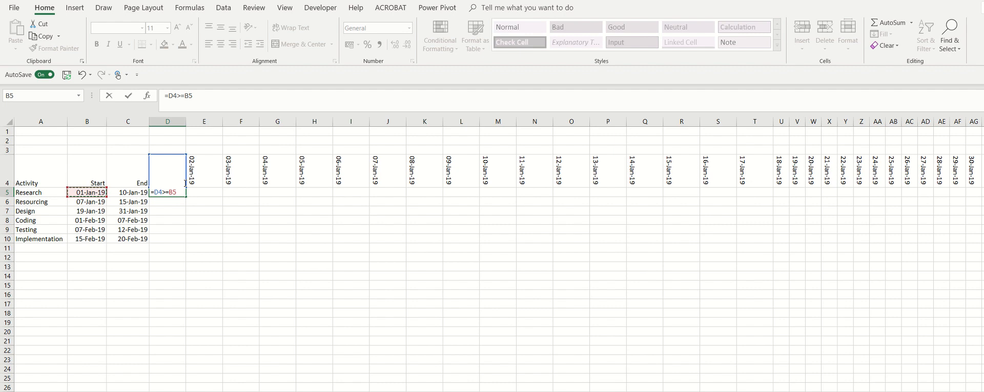
key("ctrl+Return")
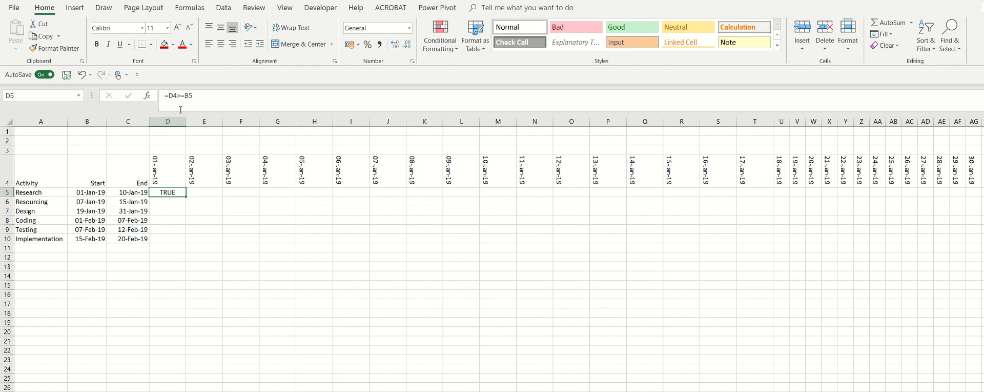
Lock the header row and start column in the D5 formula so it reads =D$4>=$B5.
left_click(174, 95)
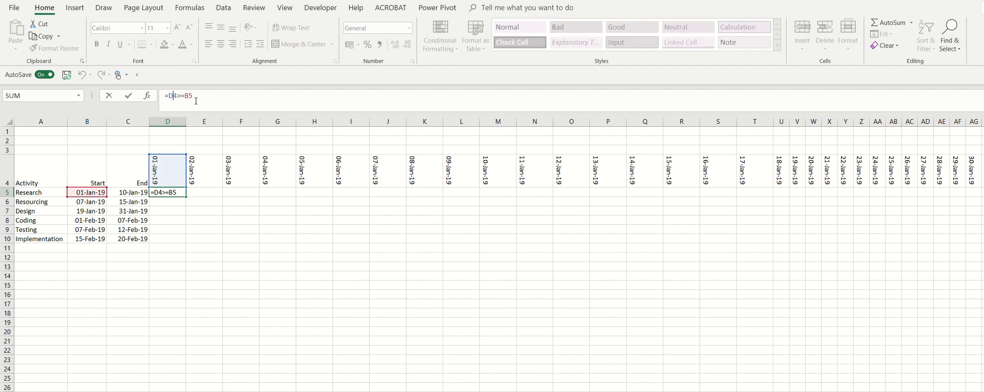
type("$")
type("$")
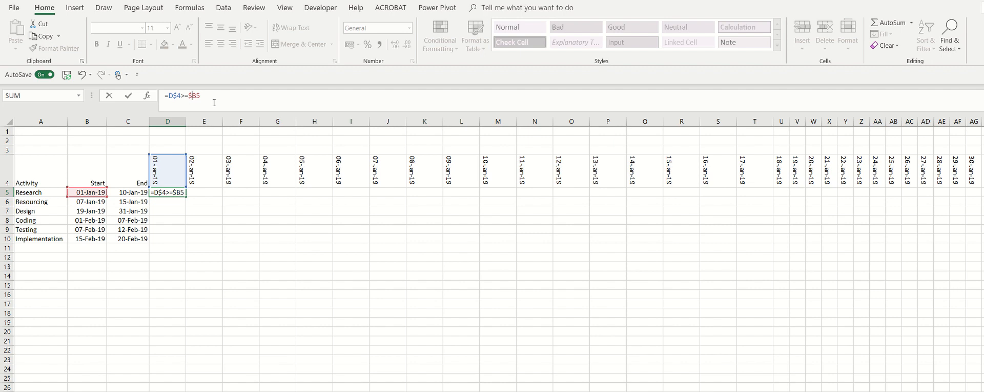
key("ctrl+Return")
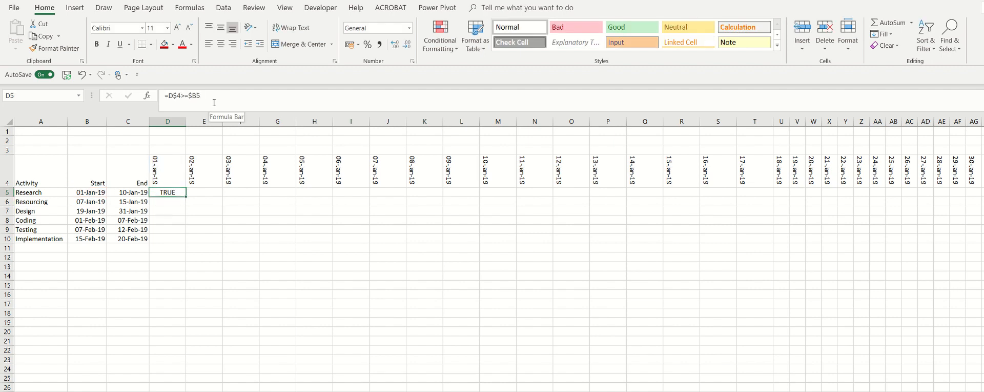
Copy the D5 formula across the range D5:J10.
key("ctrl+c")
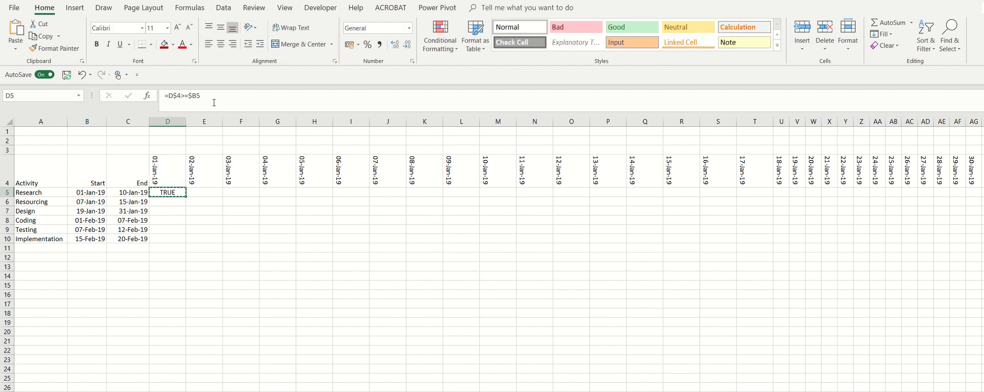
key("shift+Down")
key("shift+Down")
key("shift+Down")
key("shift+Down")
key("shift+Down")
key("shift+Right")
key("shift+Right")
key("shift+Right")
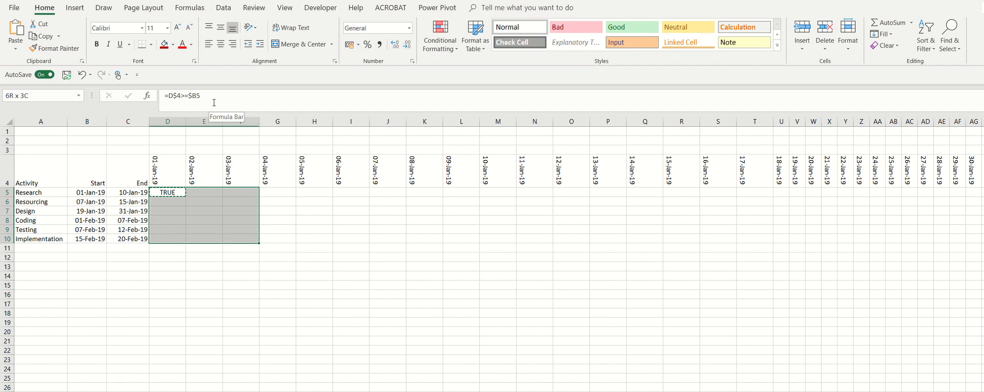
key("shift+Right")
key("shift+Right")
key("shift+Right")
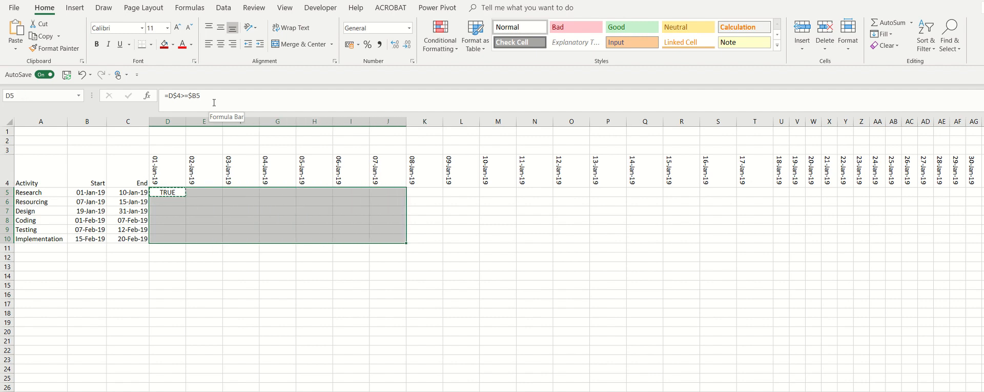
key("Return")
Examine the copied start-date comparisons in the Research and Resourcing rows against their dates.
key("Up")
key("Right")
key("Down")
key("Down")
key("Down")
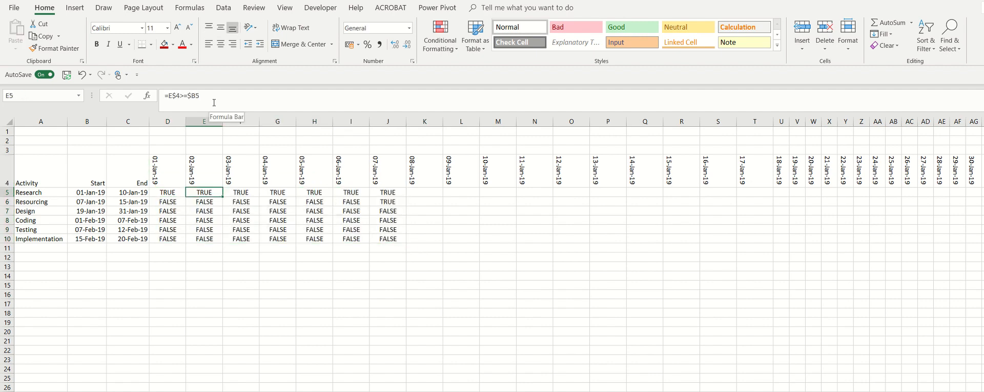
key("Up")
key("Left")
key("Left")
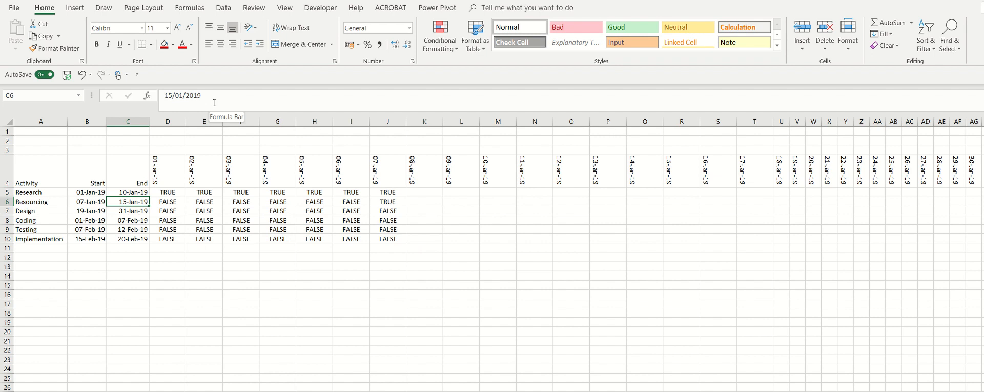
key("Right")
key("Right")
key("Right")
key("Right")
key("Right")
key("Right")
key("Right")
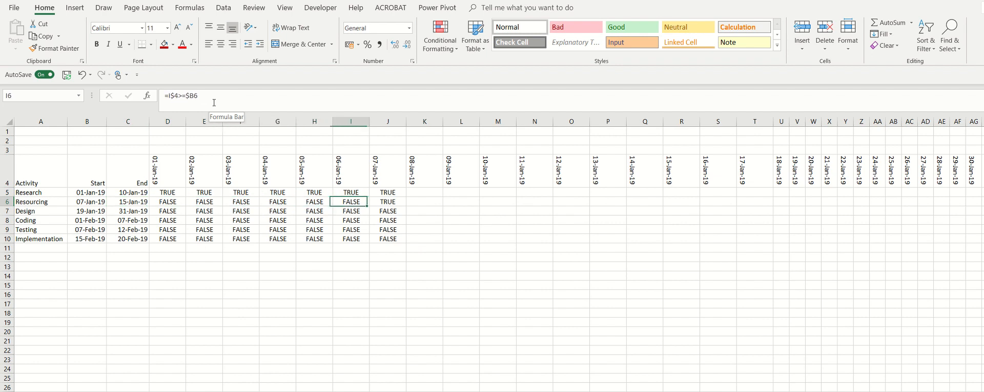
key("Left")
key("Right")
key("Right")
key("Left")
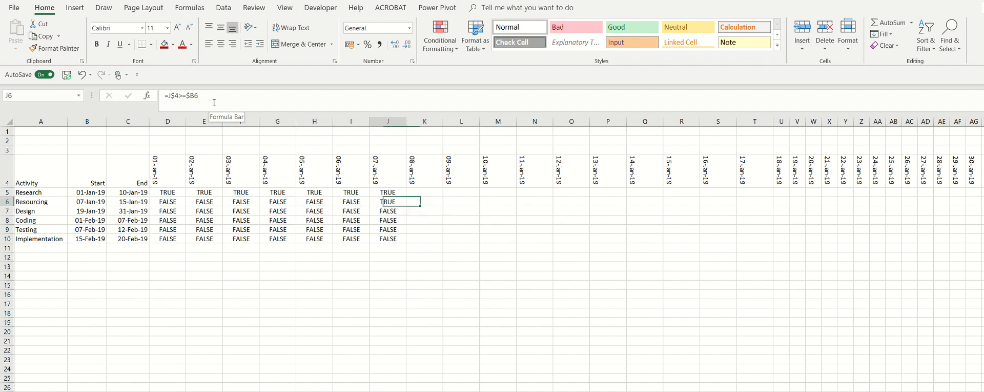
Undo the pasted formulas in D5:J10 and cancel the copy selection, keeping only the D5 formula.
key("ctrl+z")
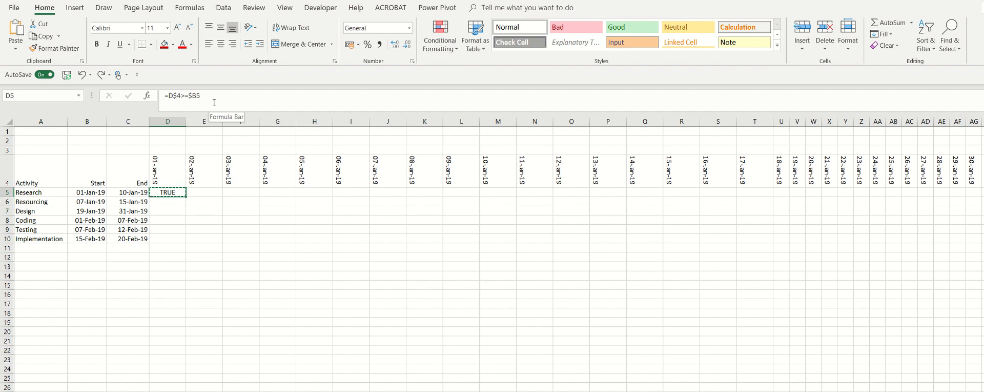
key("Escape")
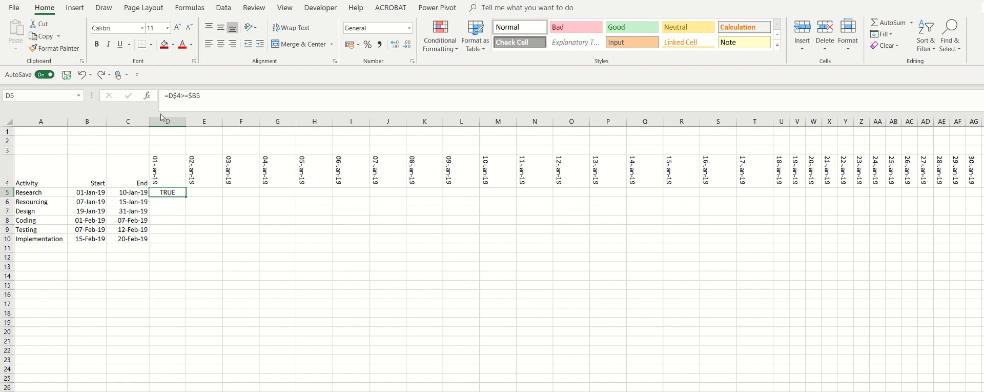
Wrap the D5 comparison in an AND function and add a second condition, D4<=C5, testing the date against the end date.
left_click(171, 97)
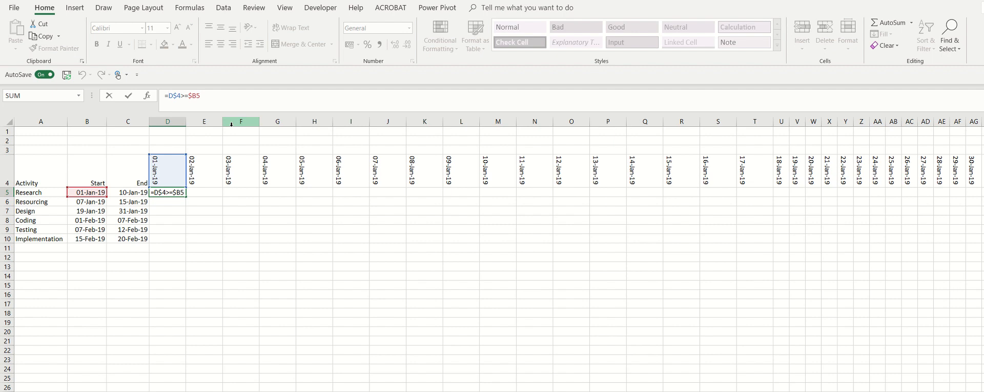
type("and(")
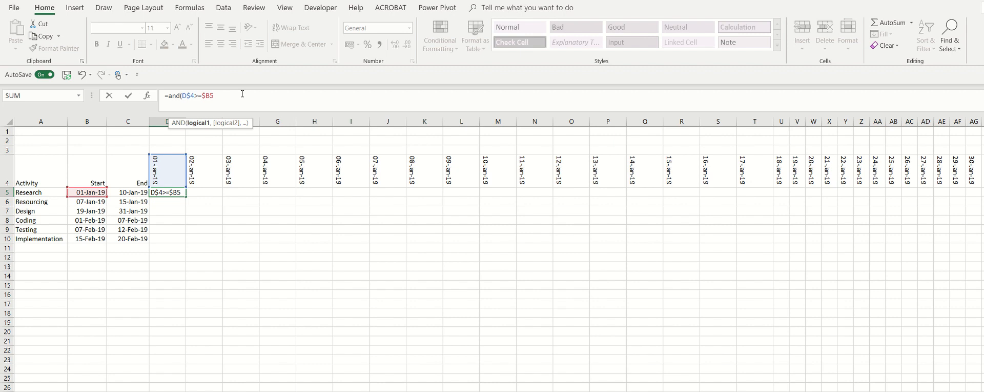
type(",")
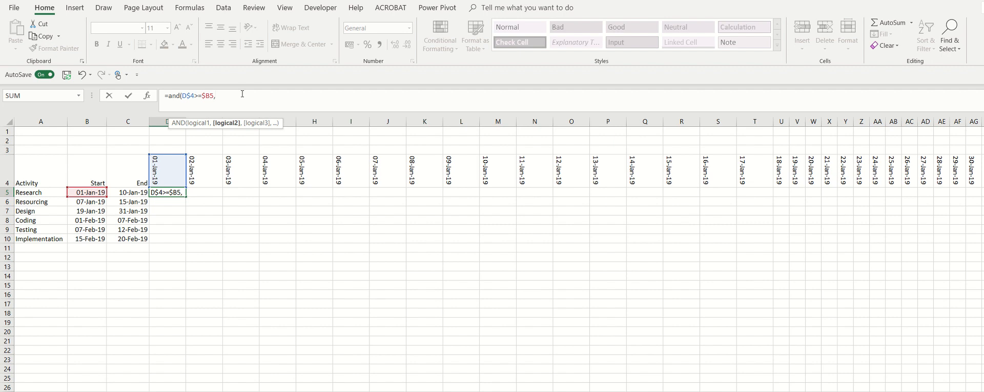
left_click(168, 164)
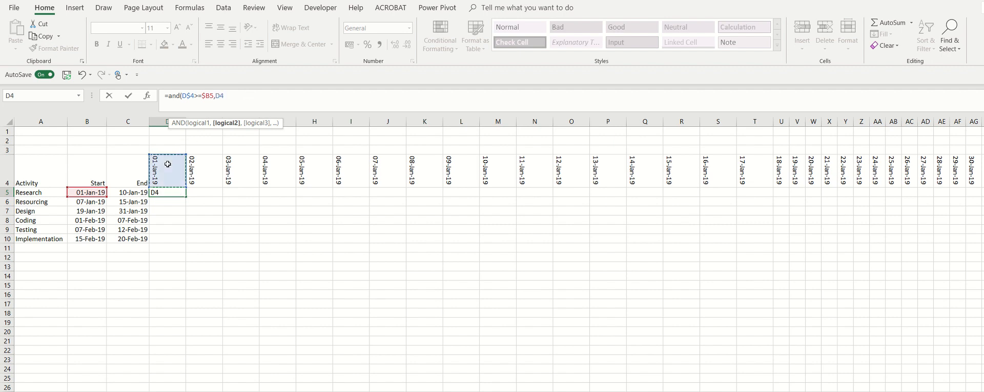
type("<=")
left_click(131, 193)
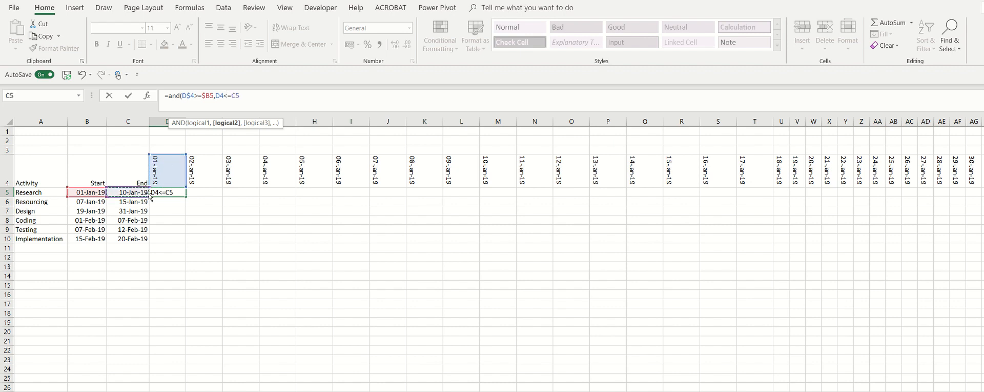
left_click(251, 94)
type(")")
Lock the header row and end column in the second condition so D5 reads =AND(D$4>=$B5,D$4<=$C5).
left_click(219, 97)
type("$")
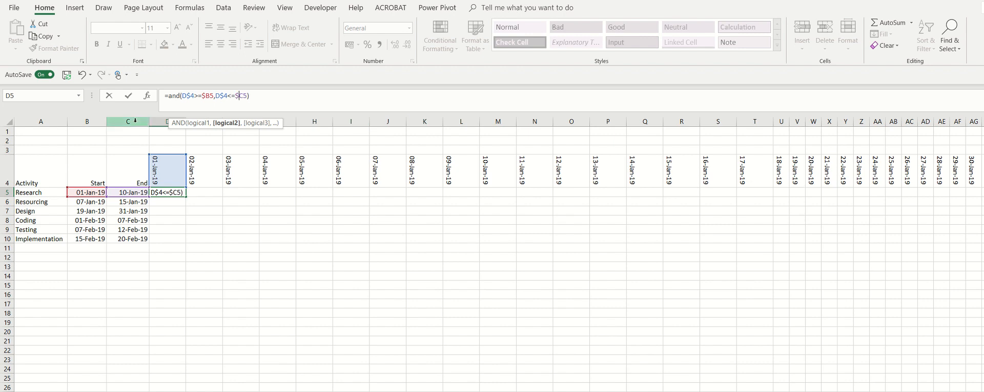
type("$")
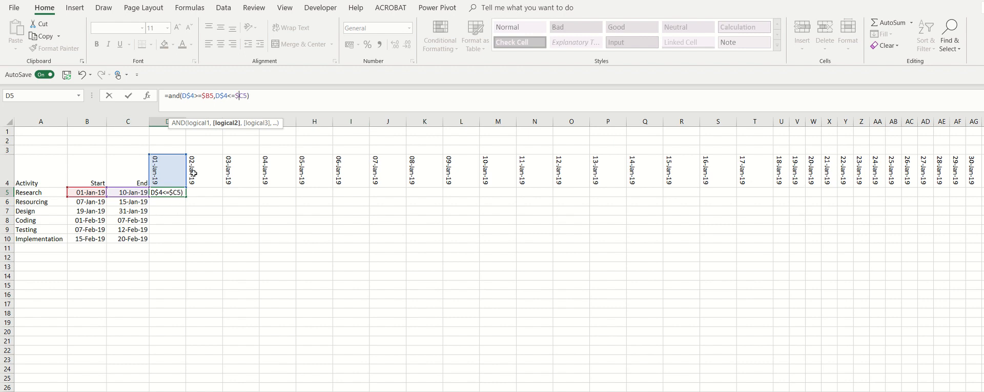
key("Return")
key("Up")
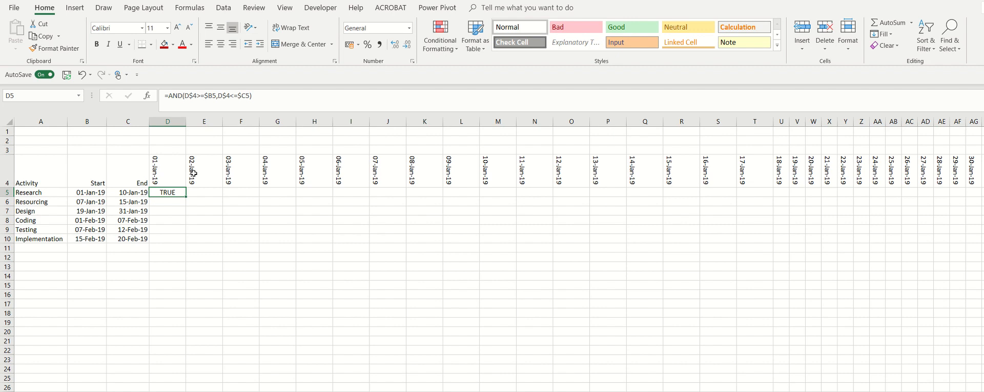
Copy the D5 AND formula across the range D5:T10 and cancel the copy selection.
key("ctrl+c")
key("shift+Down")
key("shift+Down")
key("shift+Down")
key("shift+Down")
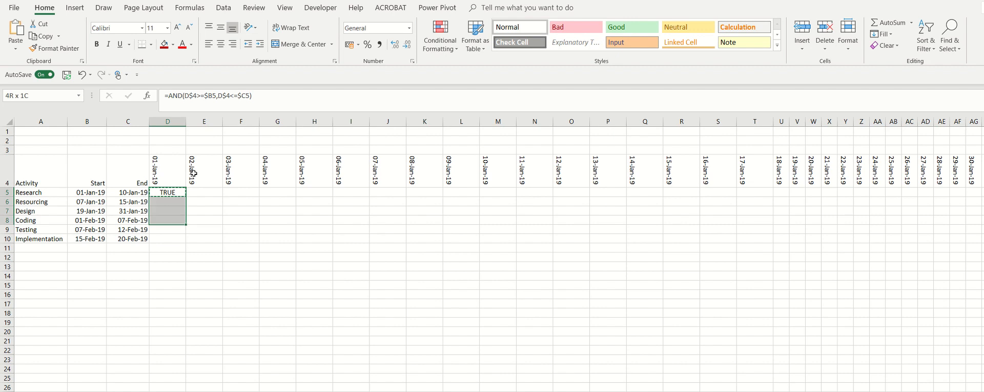
key("shift+Right")
key("shift+Right")
key("shift+Right")
key("shift+Right")
key("shift+Right")
key("shift+Right")
key("shift+Right")
key("shift+Right")
key("shift+Right")
key("shift+Right")
key("shift+Right")
key("shift+Right")
key("shift+Right")
key("shift+Right")
key("shift+Right")
key("shift+Right")
key("shift+Right")
key("shift+Right")
key("shift+Right")
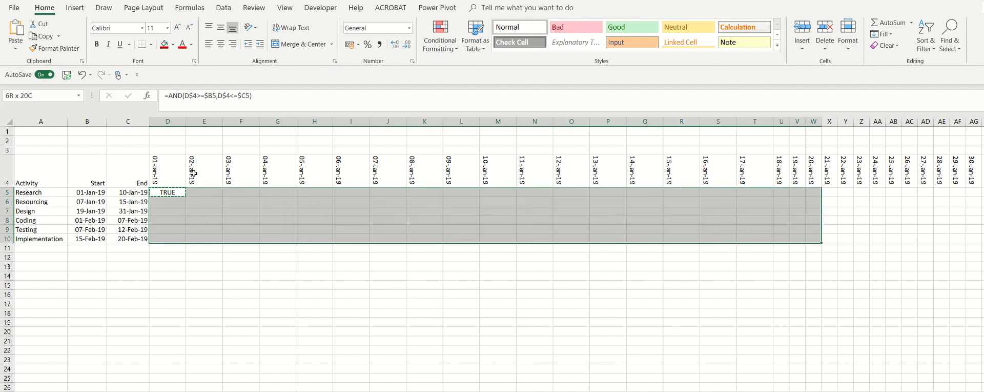
key("shift+Left")
key("shift+Left")
key("shift+Left")
key("ctrl+v")
key("Escape")
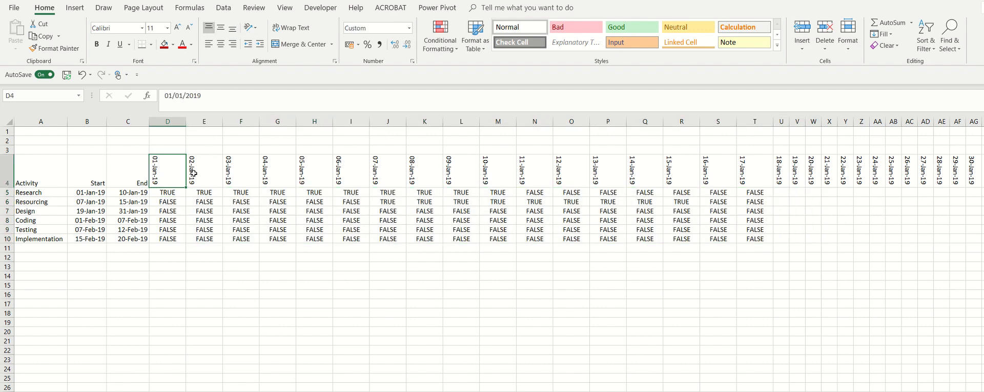
Examine the AND results along the Research row against the header dates and its start and end dates.
key("Right")
key("Right")
key("Right")
key("Right")
key("Right")
key("Right")
key("Right")
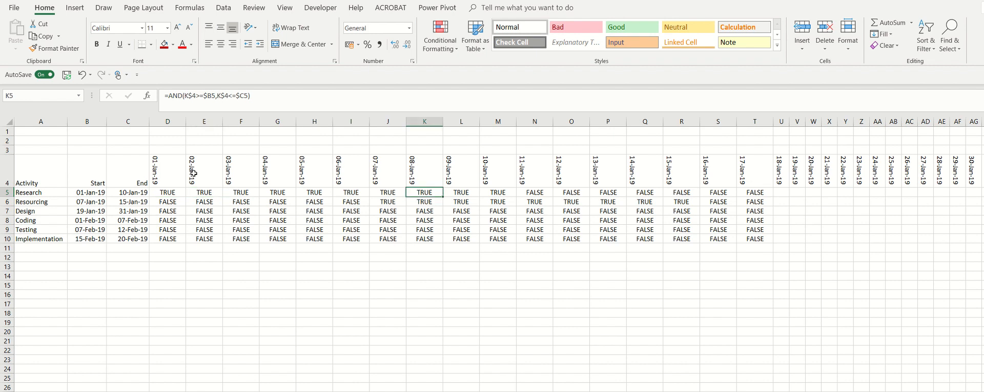
key("Right")
key("Right")
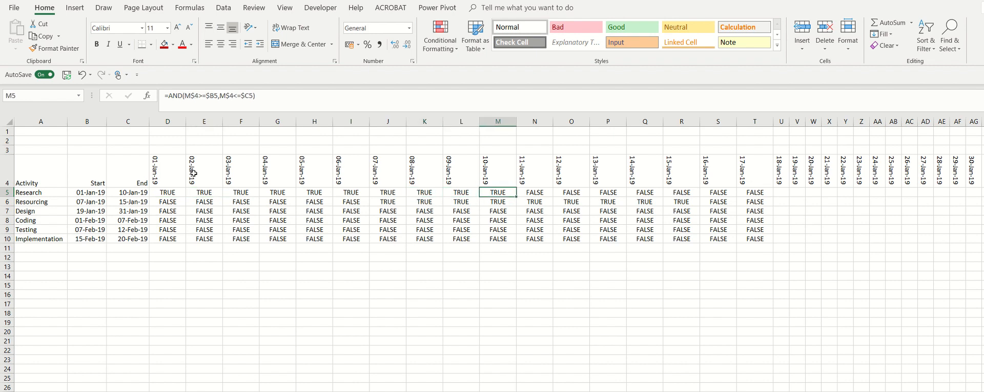
Examine the AND results along the Resourcing row for dates before, within and after its start and end.
key("Down")
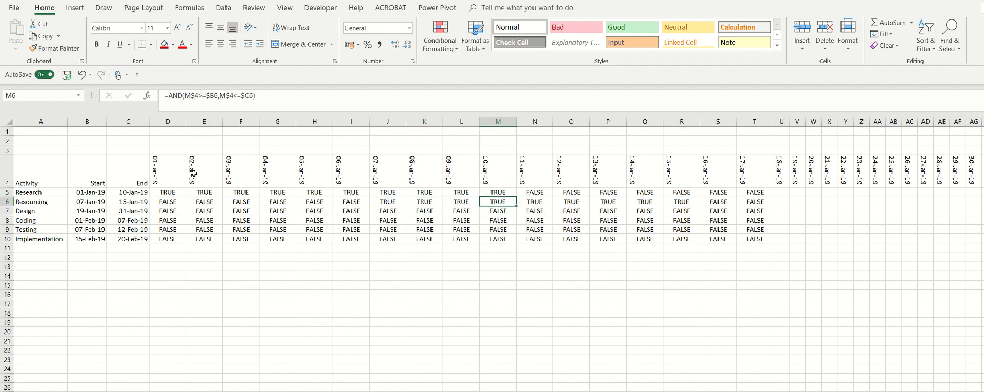
key("Left")
key("Left")
key("Left")
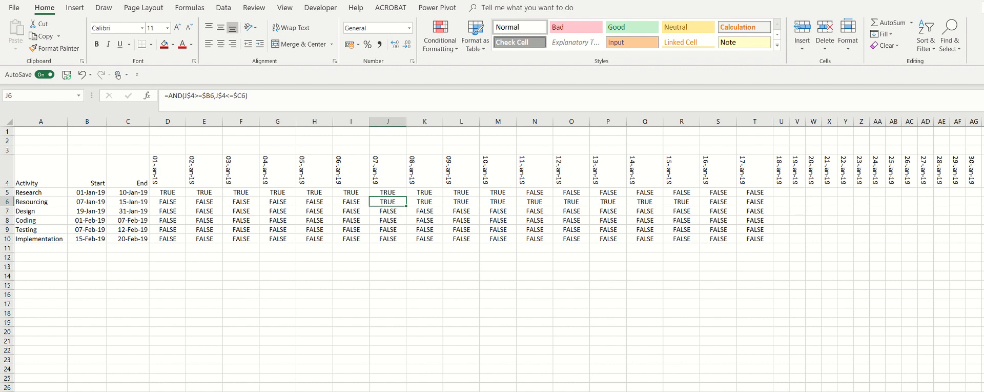
key("Right")
key("Right")
key("Right")
key("Right")
key("Right")
key("Right")
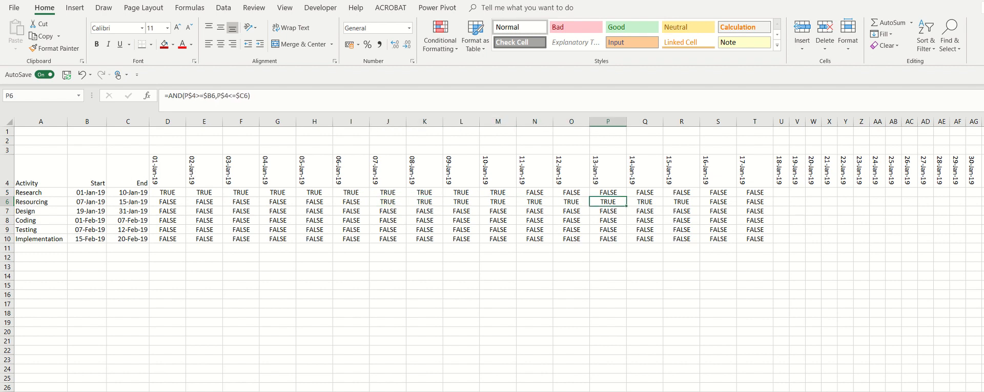
key("Right")
key("Right")
key("Right")
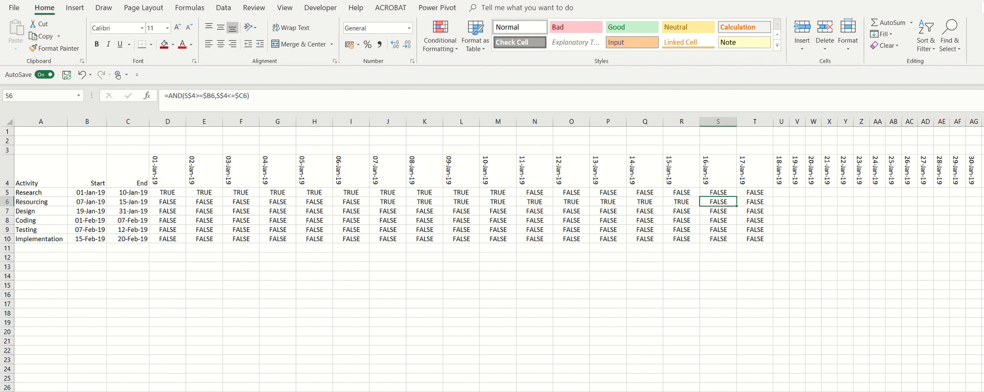
key("Left")
key("Left")
key("Left")
key("Left")
key("Left")
key("Left")
key("Left")
key("Left")
key("Left")
key("Left")
key("Left")
key("Left")
key("Left")
key("Left")
key("Left")
key("Left")
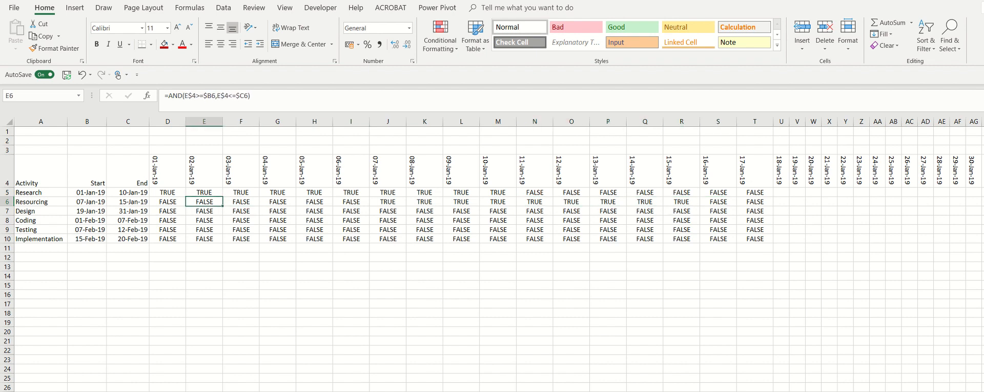
key("Right")
key("Up")
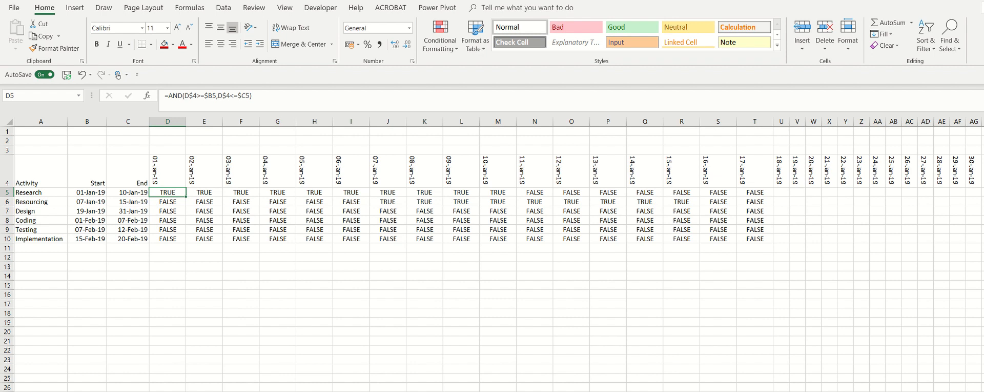
key("Down")
key("Up")
Wrap the D5 test in an IF that returns 1 when true and blank otherwise: =IF(AND(D$4>=$B5,D$4<=$C5),1,"").
left_click(171, 97)
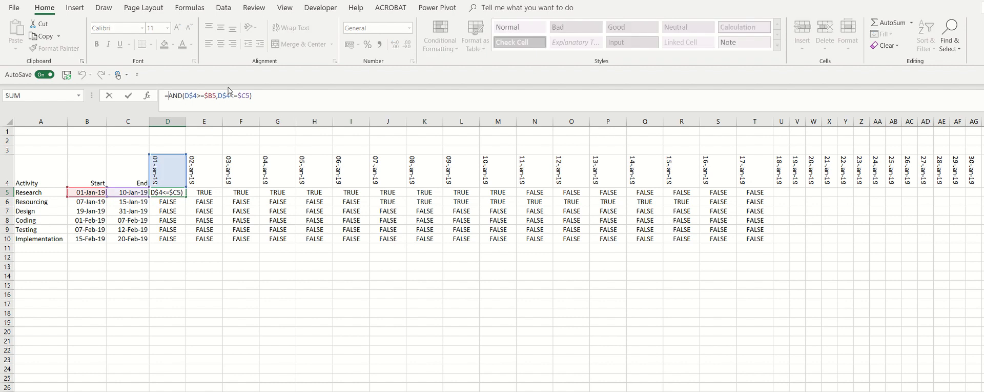
type("if(")
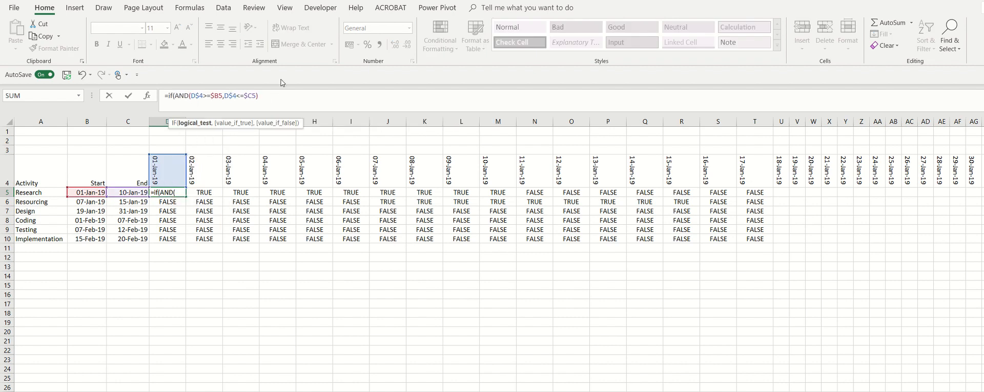
key("End")
type(",")
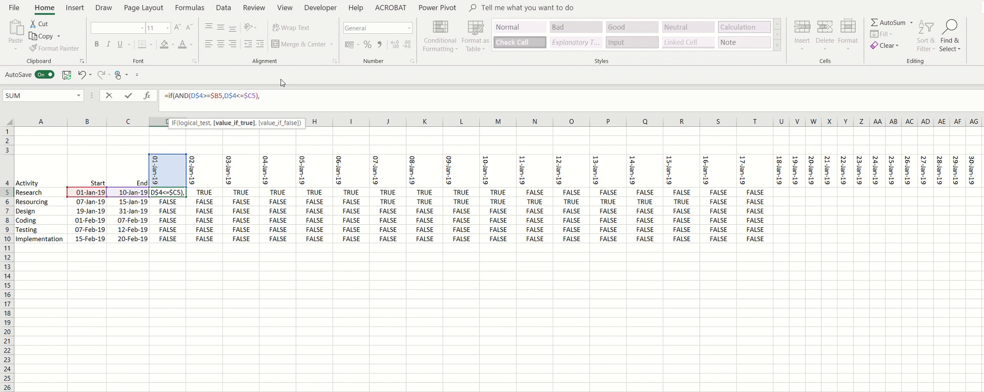
type("1,")
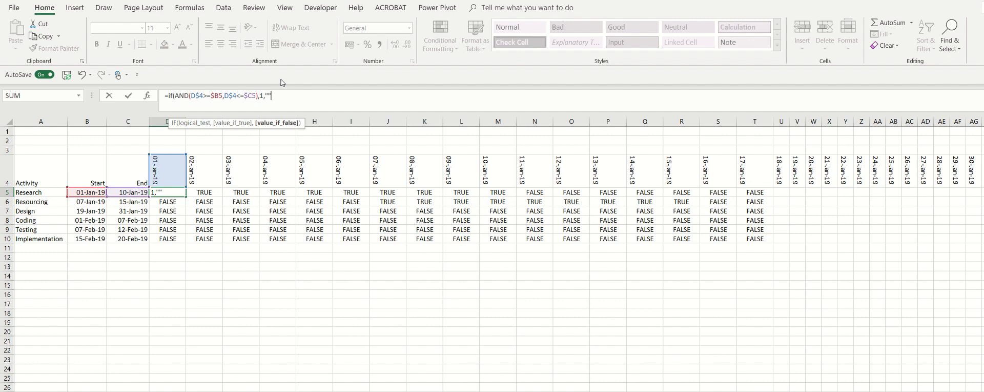
type("\"\")")
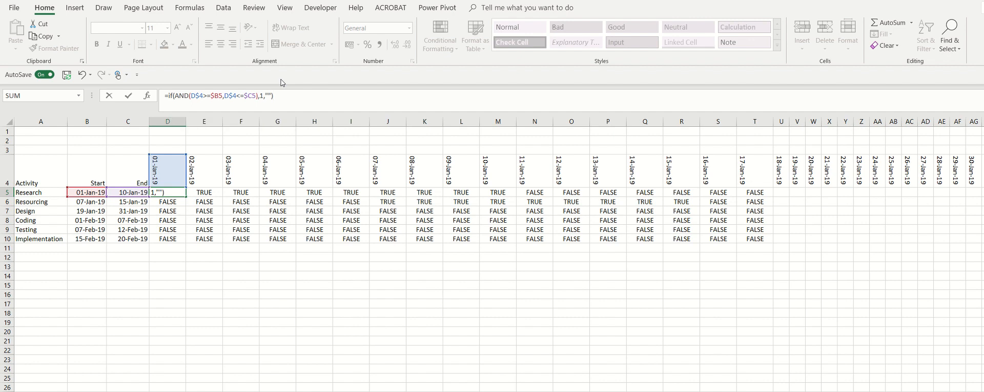
key("ctrl+Return")
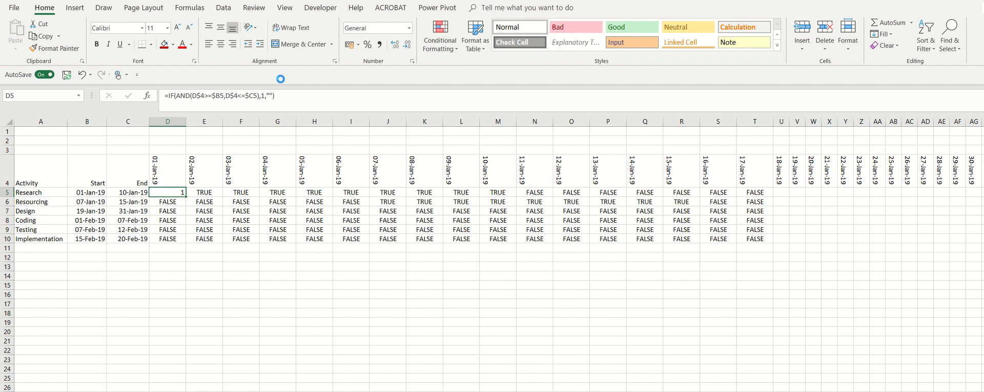
Copy the D5 IF formula across all activity rows from column D through column AG.
key("ctrl+c")
key("shift+Down")
key("shift+Down")
key("shift+Down")
key("shift+Down")
key("shift+Down")
key("shift+Right")
key("shift+Right")
key("shift+Right")
key("shift+Right")
key("shift+Right")
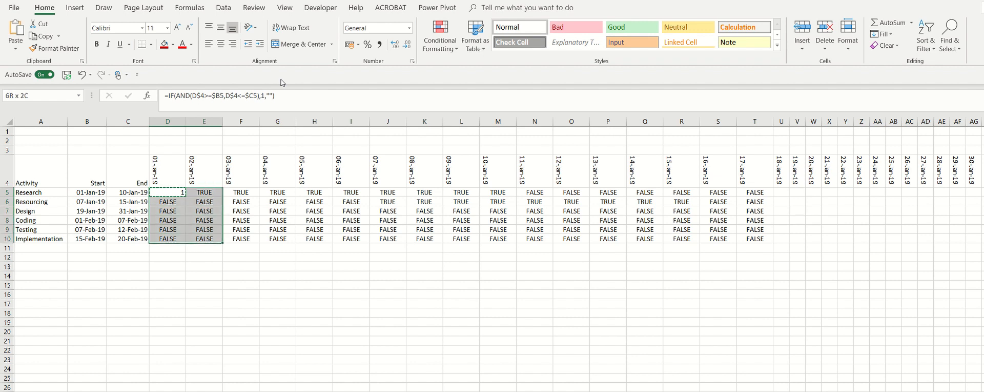
key("shift+Right")
key("shift+Right")
key("shift+Right")
key("shift+Right")
key("shift+Right")
key("shift+Right")
key("shift+Right")
key("shift+Right")
key("shift+Right")
key("shift+Right")
key("shift+Right")
key("shift+Right")
key("shift+Right")
key("shift+Right")
key("shift+Right")
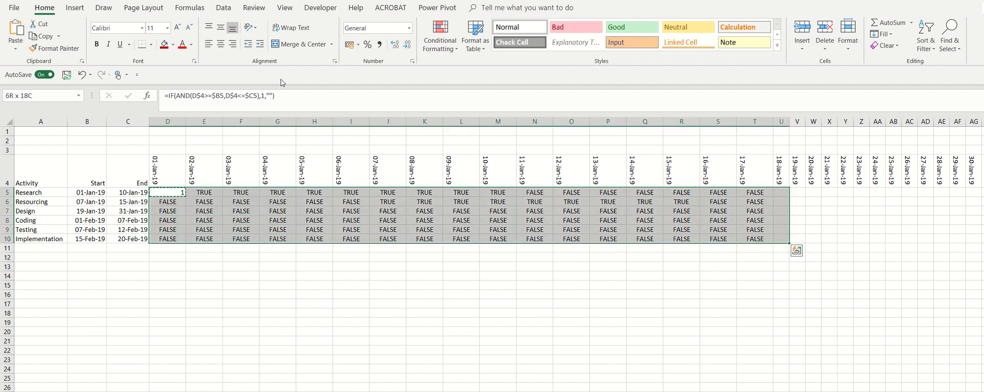
key("shift+Right")
key("shift+Right")
key("shift+Right")
key("shift+Right")
key("shift+Right")
key("shift+Right")
key("shift+Right")
key("shift+Right")
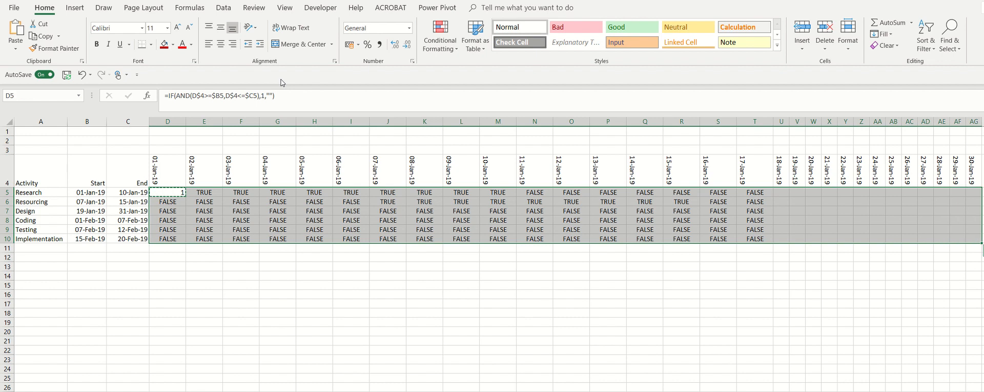
key("Return")
key("Left")
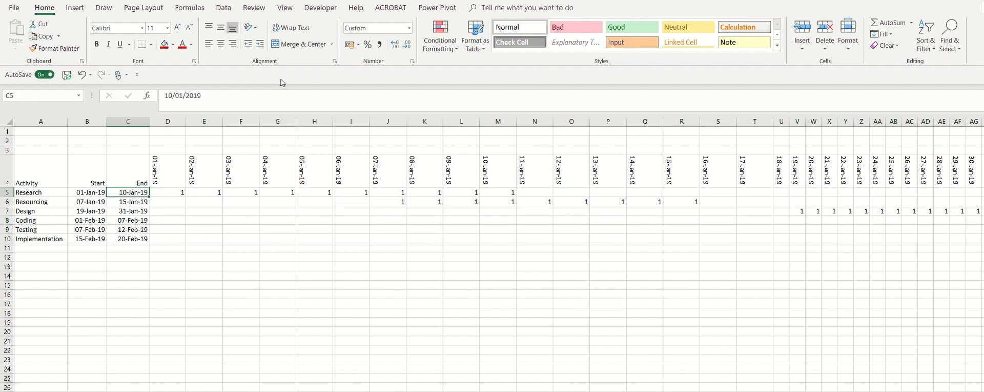
key("Down")
key("Right")
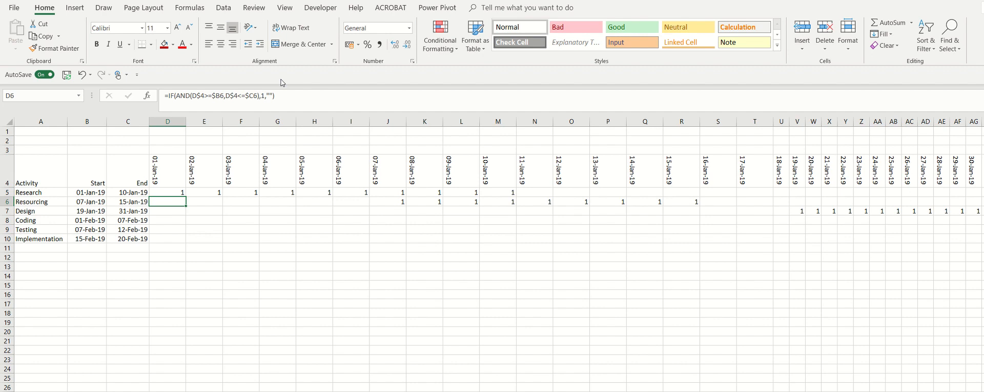
key("Up")
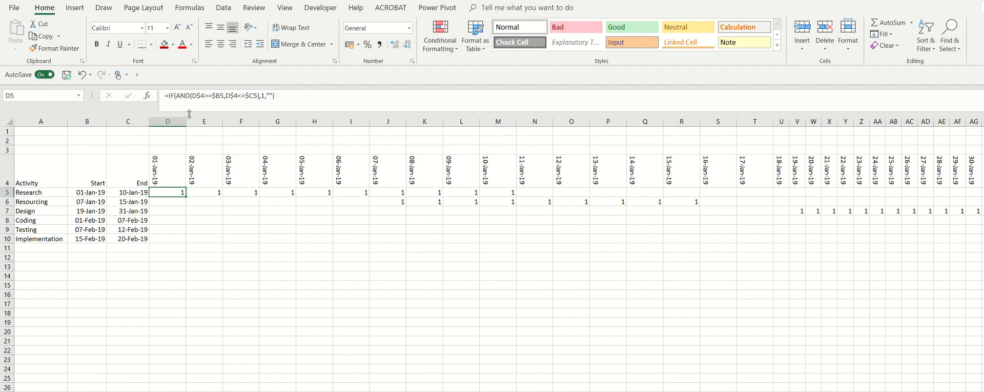
Narrow columns D through T to match the width of the remaining date columns, then deselect them.
left_click_drag(172, 121, 749, 169)
right_click(749, 122)
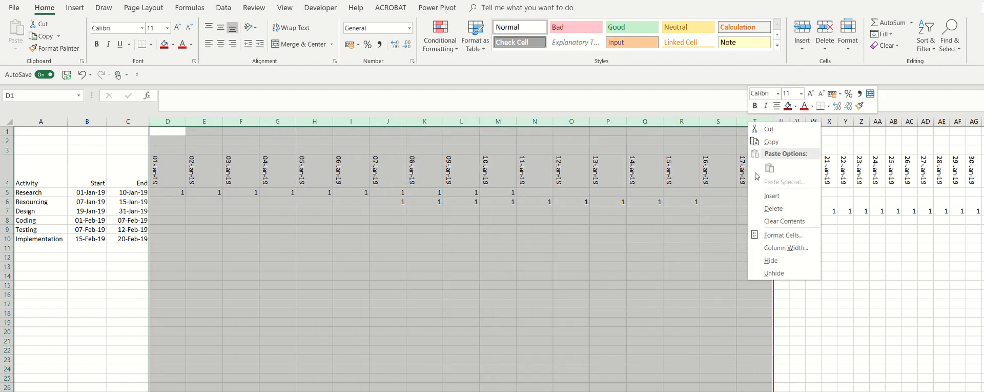
left_click(778, 248)
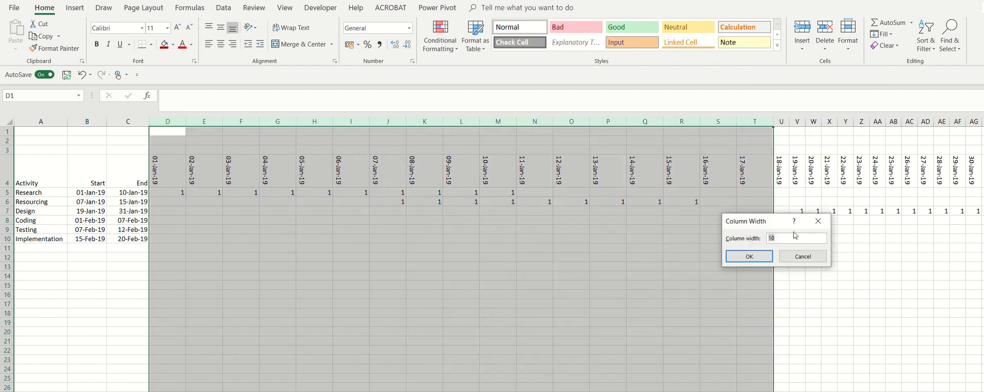
key("Return")
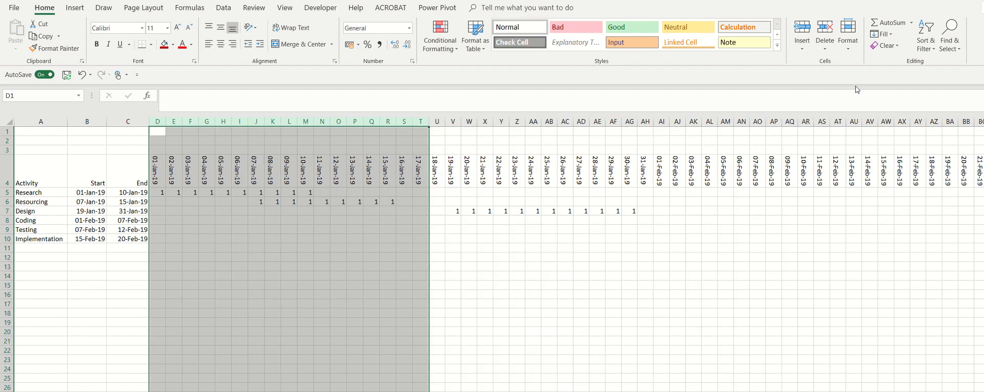
left_click(309, 232)
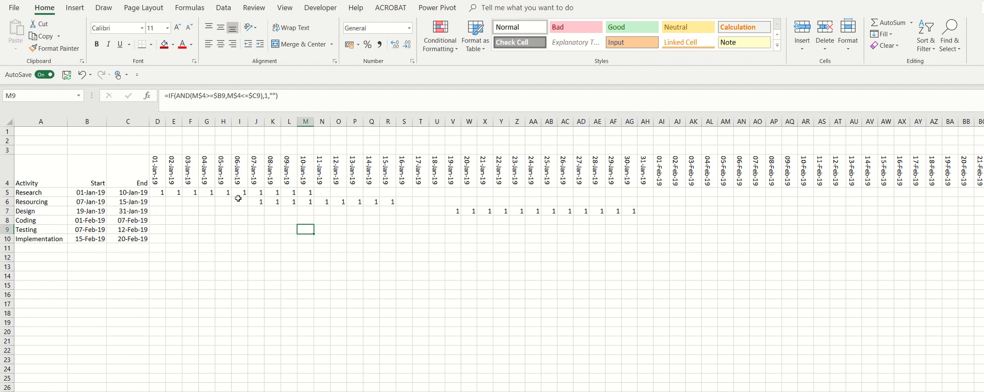
Copy the D5 IF formula across all six activity rows through the 21-Feb-19 column, filling D5:BC10.
left_click(157, 195)
mouse_move(157, 196)
left_mouse_down()
mouse_move(158, 219)
mouse_move(158, 190)
left_mouse_up()
key("ctrl+c")
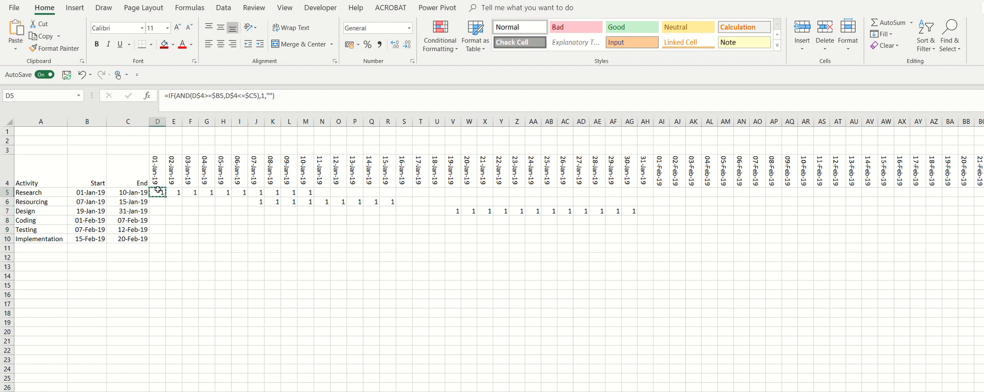
key("Right")
key("Left")
key("shift+Down")
key("shift+Down")
key("shift+Down")
key("shift+Down")
key("shift+Down")
key("shift+Right")
key("shift+Right")
key("shift+Right")
key("shift+Right")
key("shift+Right")
key("shift+Right")
key("shift+Right")
key("shift+Right")
key("shift+Right")
key("shift+Right")
key("shift+Right")
key("shift+Right")
key("shift+Right")
key("shift+Right")
key("shift+Right")
key("shift+Right")
key("shift+Right")
key("shift+Right")
key("shift+Right")
key("shift+Right")
key("shift+Right")
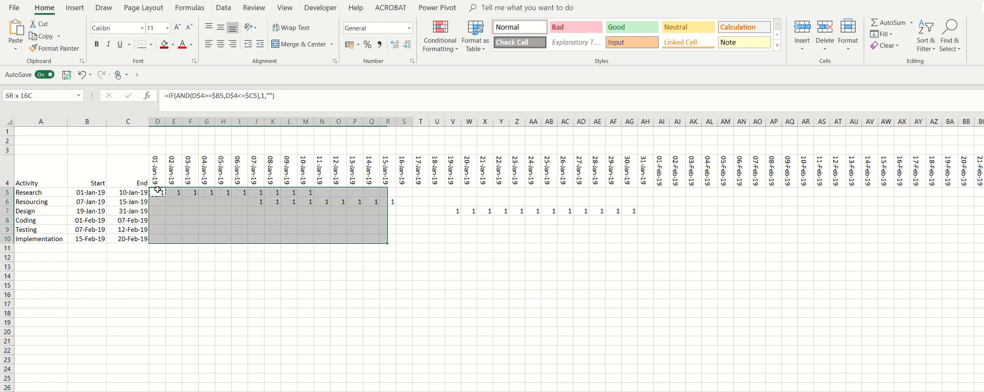
key("shift+Right")
key("shift+Right")
key("shift+Right")
key("shift+Right")
key("shift+Right")
key("shift+Right")
key("shift+Right")
key("shift+Right")
key("shift+Right")
key("shift+Right")
key("shift+Right")
key("shift+Right")
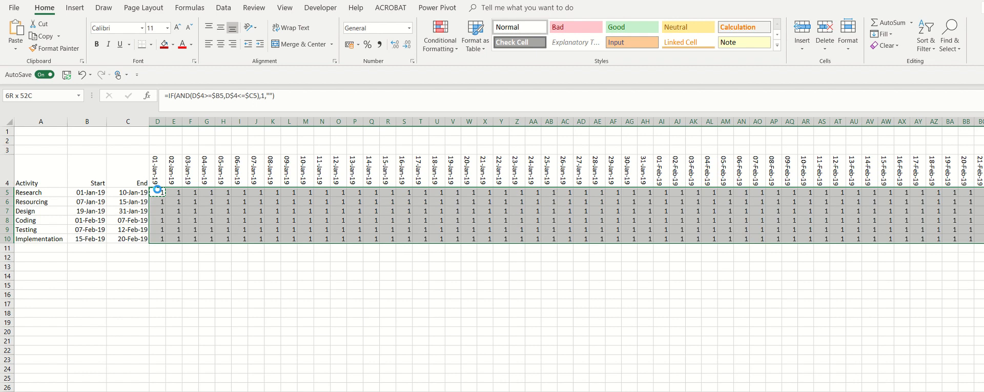
key("ctrl+v")
key("Left")
key("Left")
key("Down")
key("Up")
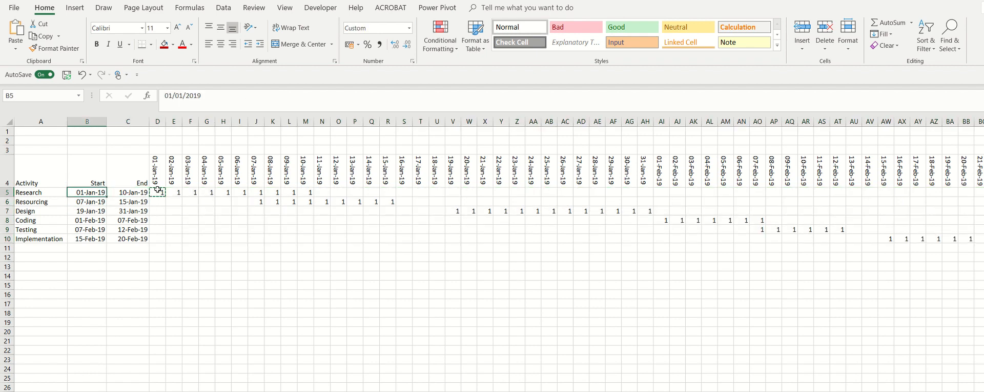
key("Right")
key("Escape")
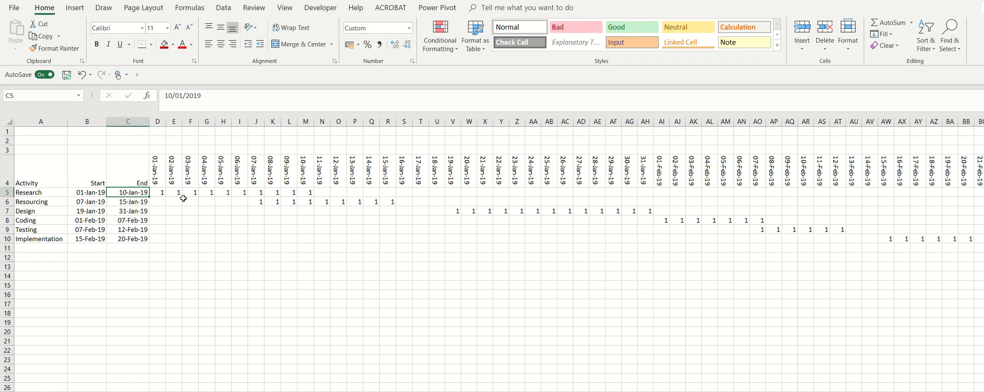
Start a conditional formatting rule on D5 that formats only cells whose value is equal to 1.
left_click(166, 194)
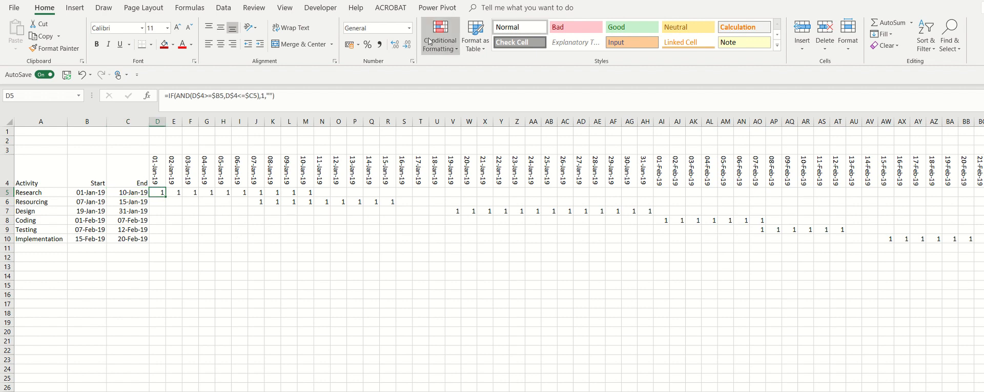
left_click(436, 38)
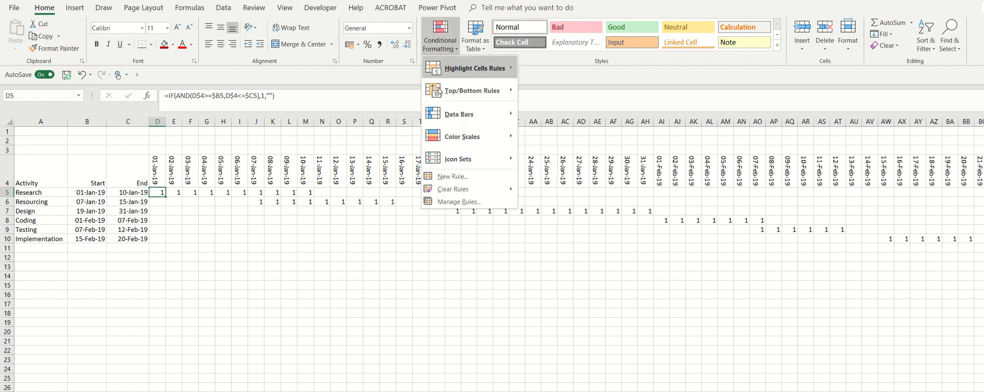
left_click(454, 177)
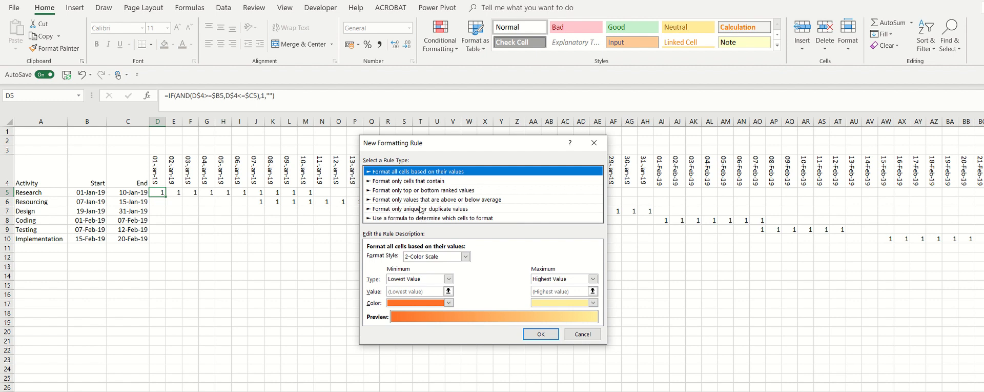
left_click(422, 182)
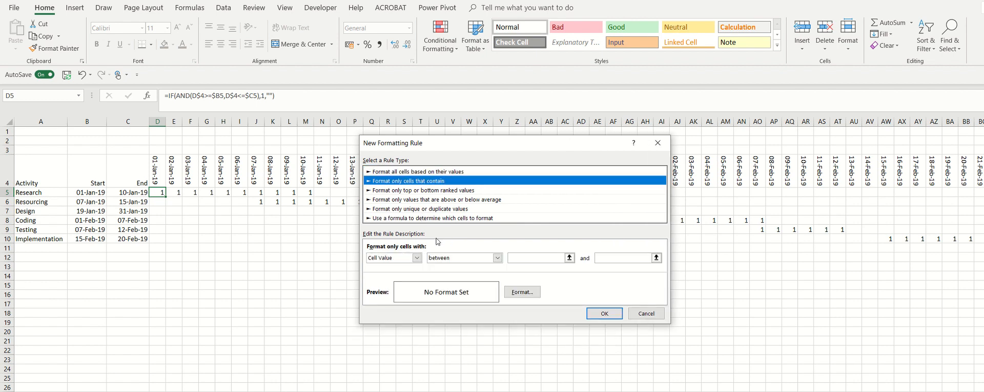
left_click(468, 257)
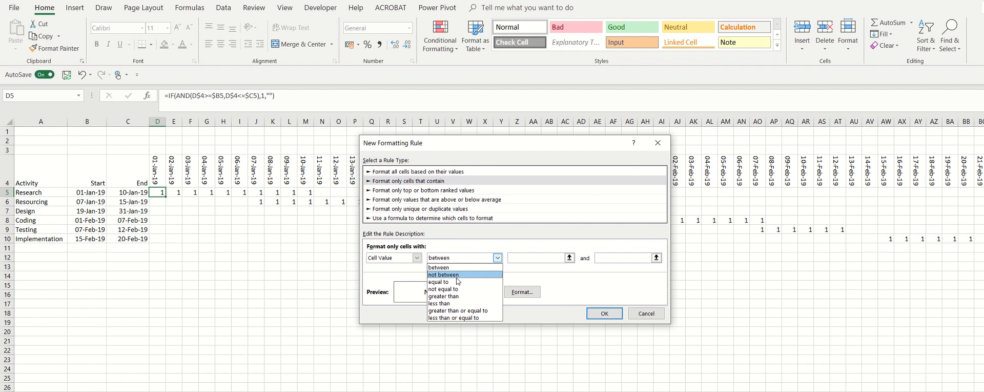
left_click(460, 281)
left_click(518, 257)
type("1")
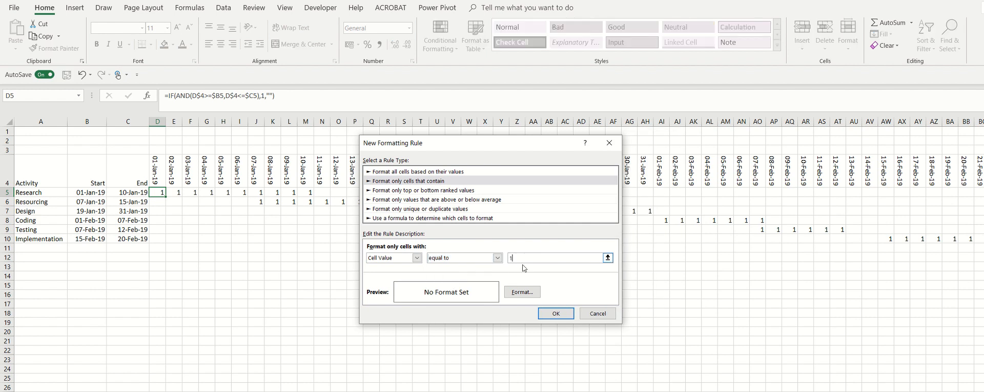
Give the new rule a dark red fill and apply it to D5.
left_click(523, 292)
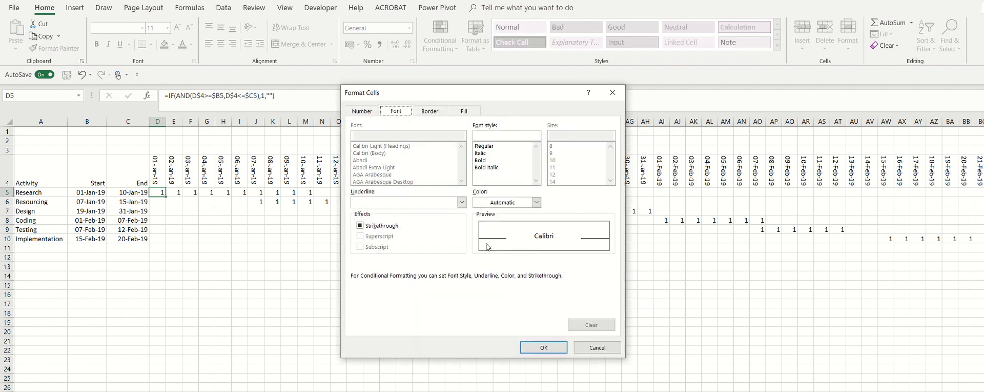
left_click(465, 113)
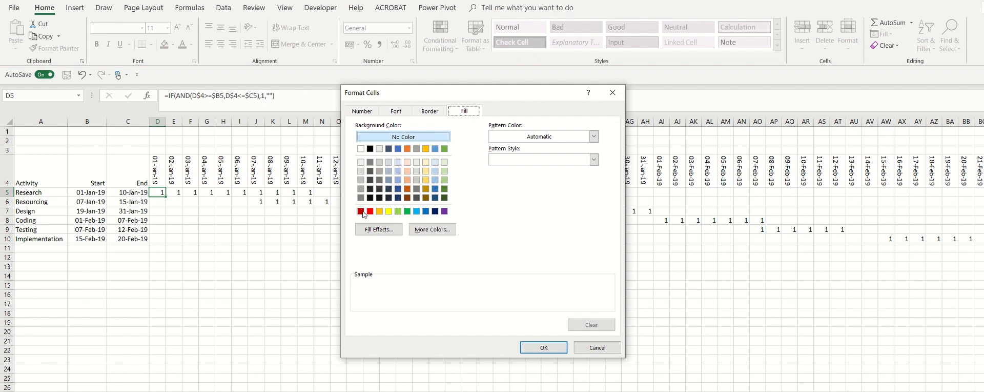
left_click(361, 211)
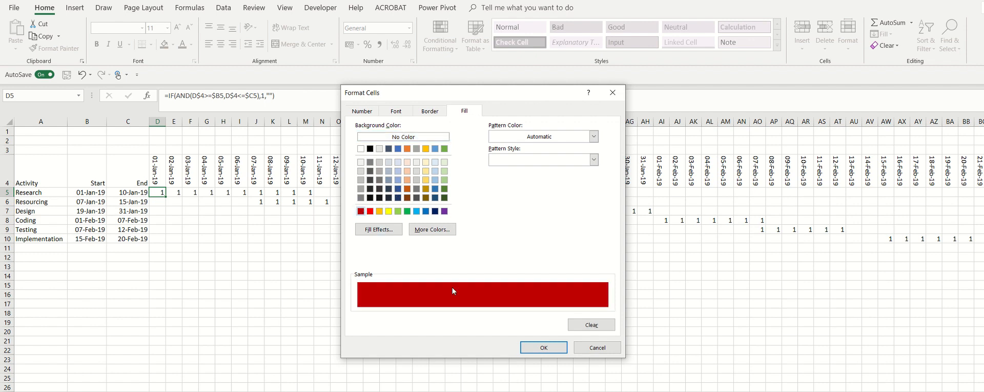
left_click(543, 349)
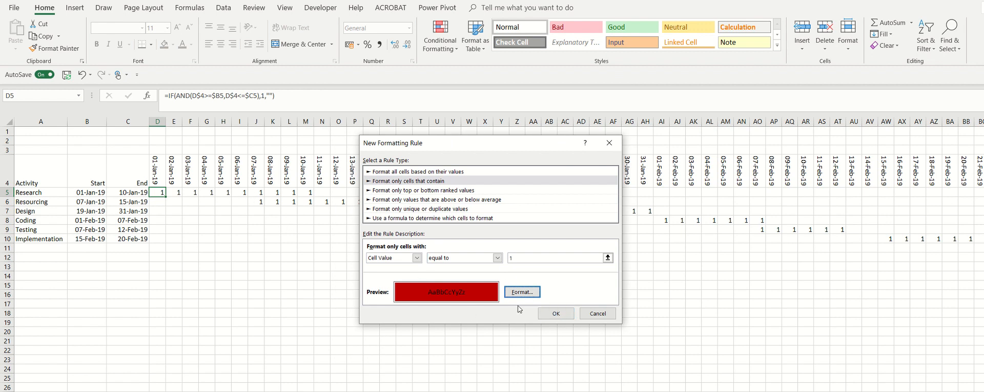
left_click(544, 314)
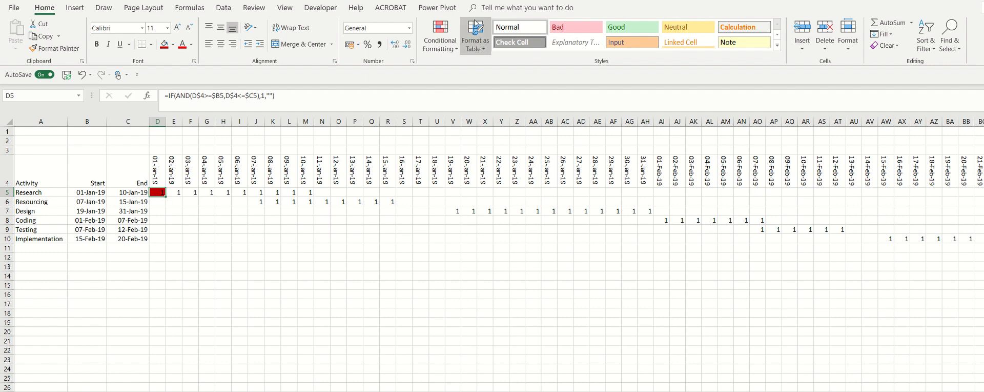
Extend the dark red conditional formatting rule's range to =$D$5:$BB$10.
left_click(440, 35)
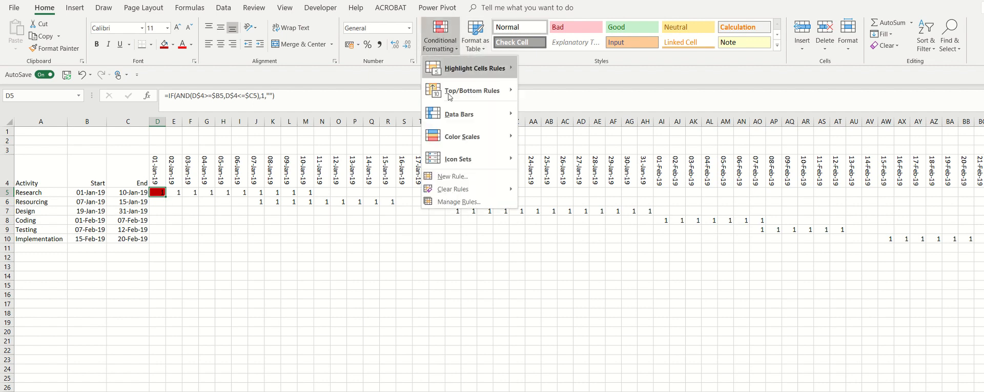
left_click(459, 203)
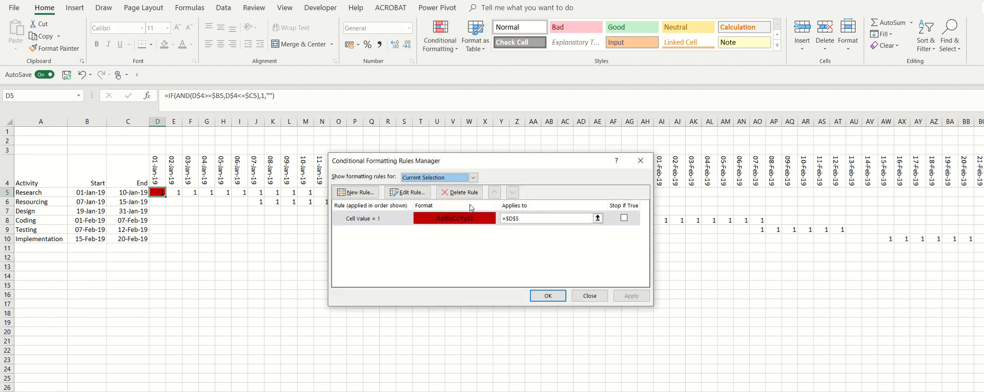
left_click(532, 216)
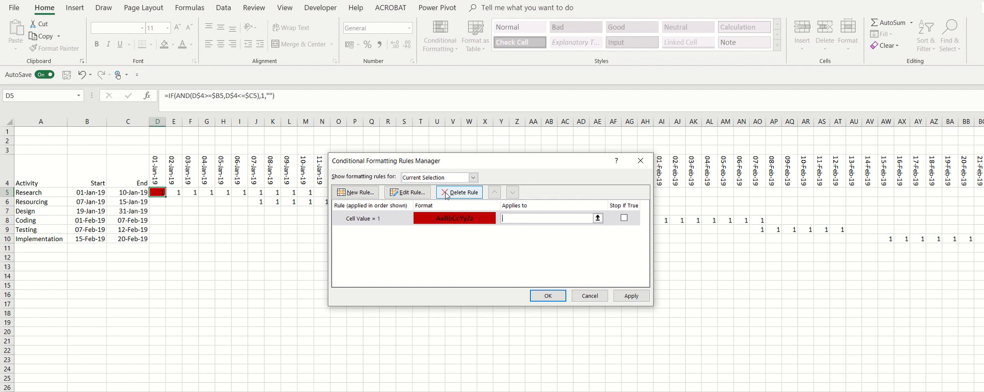
left_click(157, 191)
left_click_drag(157, 192, 969, 235)
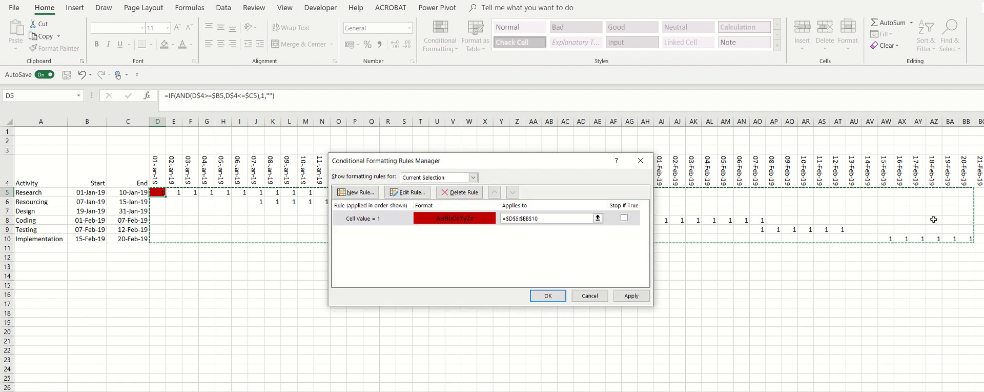
key("Return")
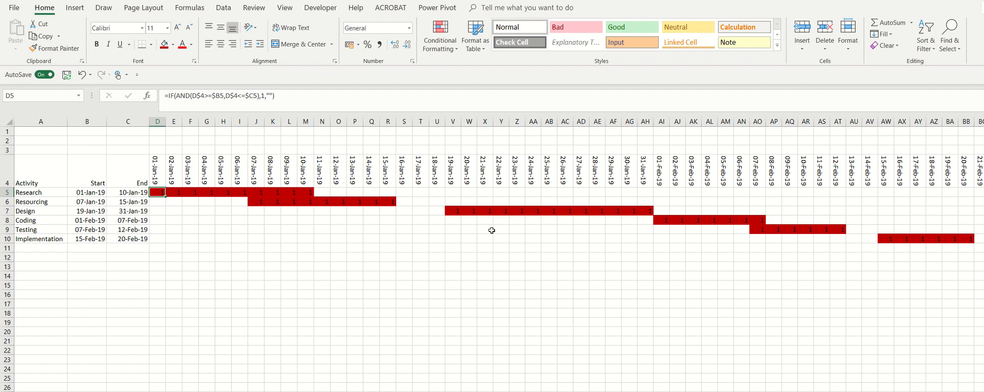
Edit the conditional formatting rule to use the custom number format ;;; so the 1s are hidden within the red bars.
left_click(185, 211)
left_click(152, 191)
left_click(458, 50)
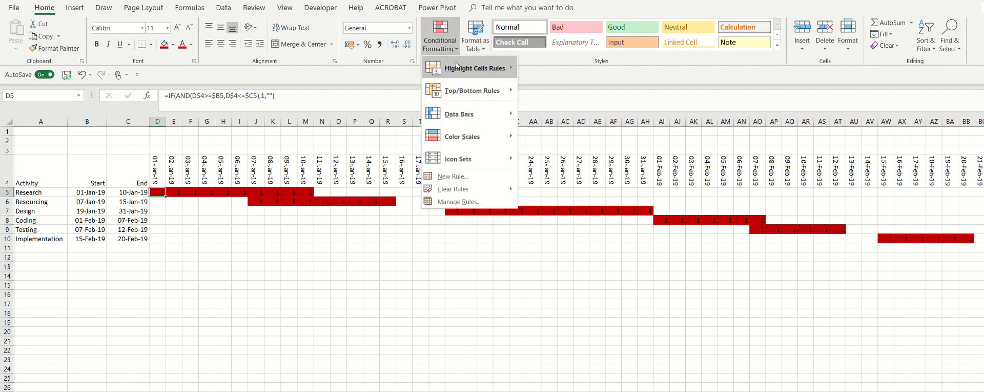
left_click(449, 201)
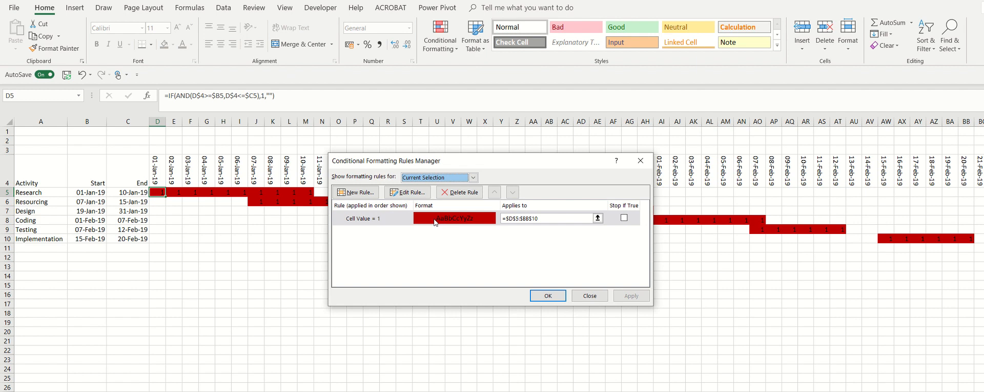
left_click(402, 220)
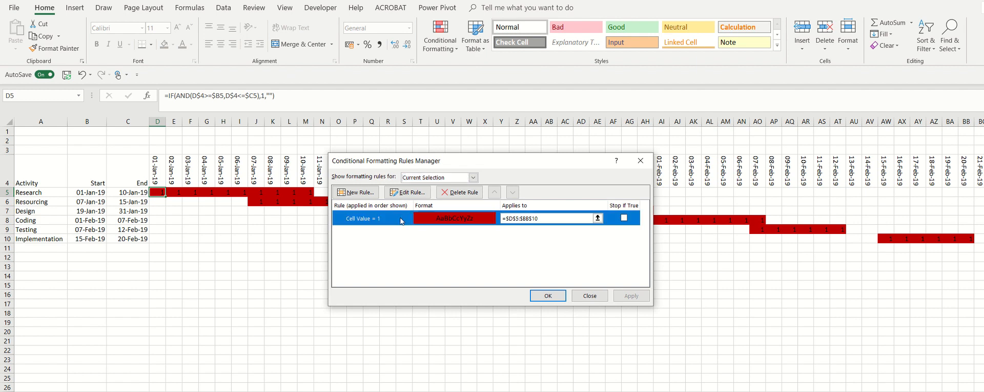
left_click(411, 194)
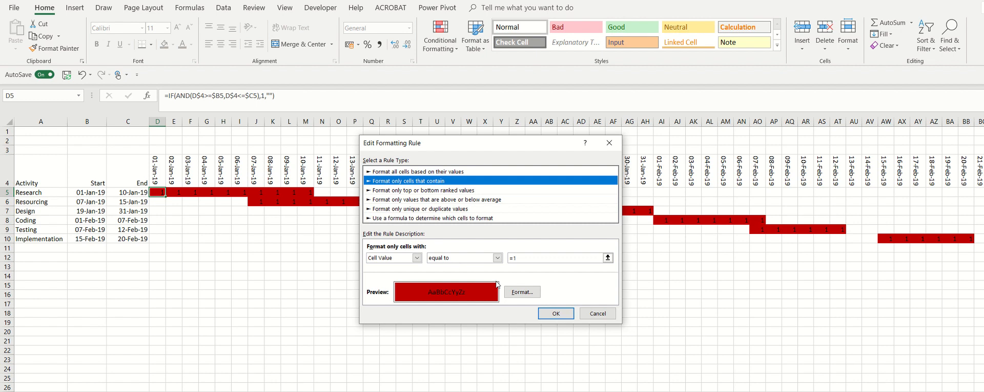
left_click(521, 291)
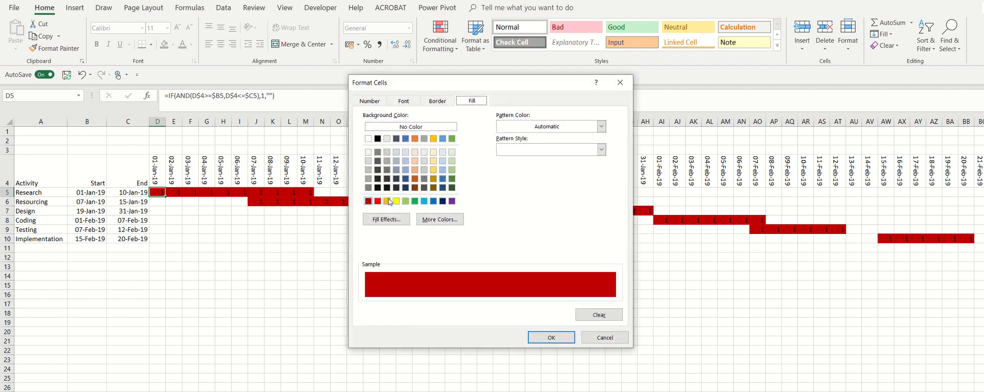
left_click(375, 101)
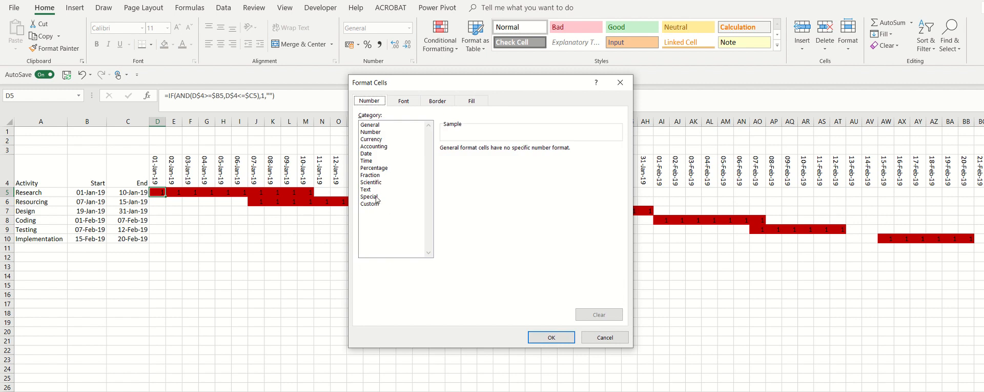
left_click(371, 203)
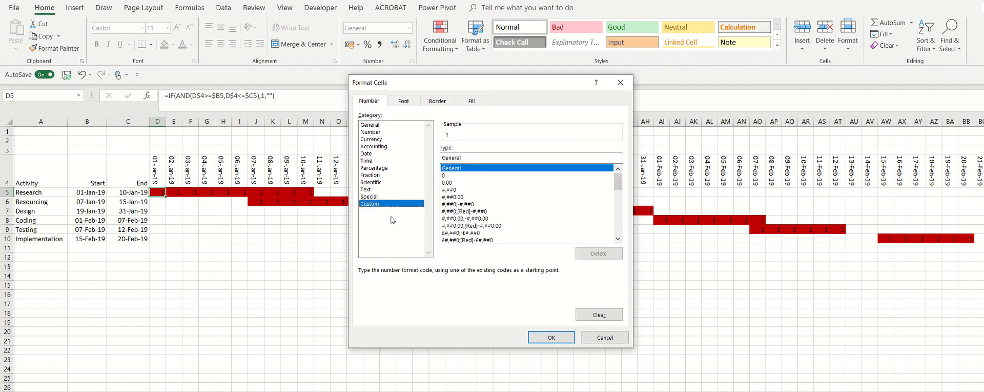
double_click(469, 157)
type(";;;")
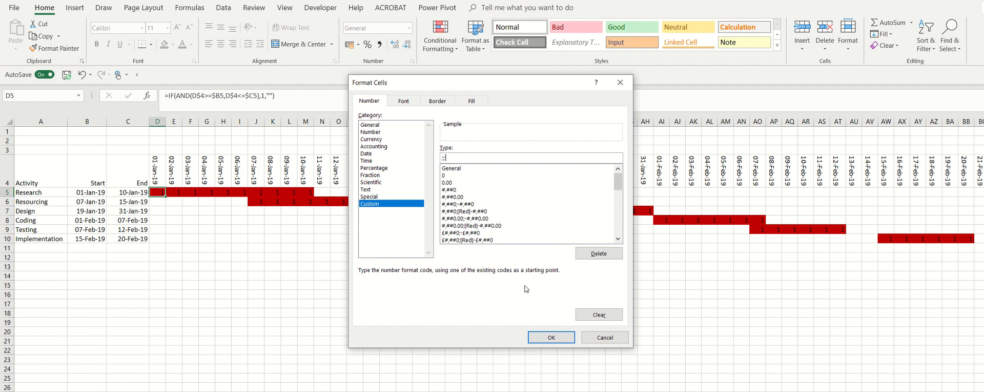
left_click(552, 338)
left_click(558, 315)
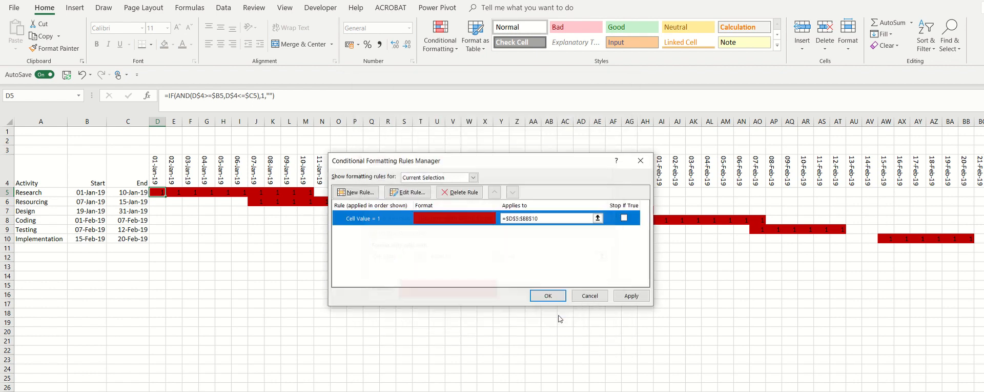
left_click(548, 296)
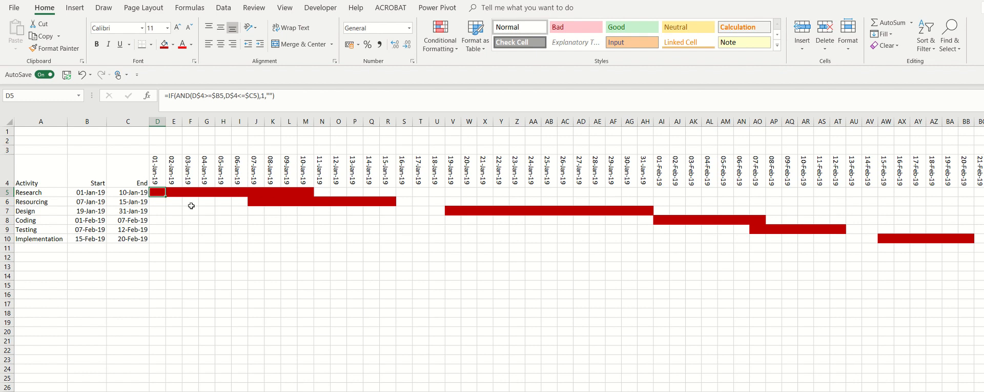
Edit the existing conditional formatting rule to add a white bottom border to the red cells, keeping the fill and condition.
left_click(434, 32)
left_click(456, 202)
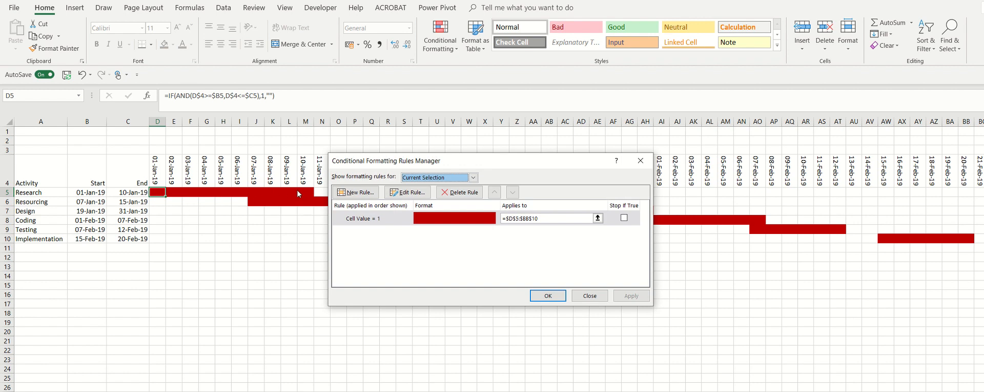
left_click(459, 221)
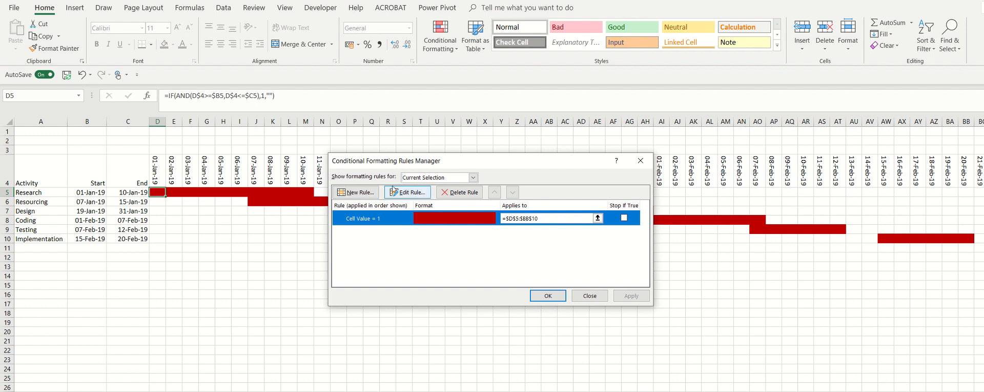
left_click(415, 196)
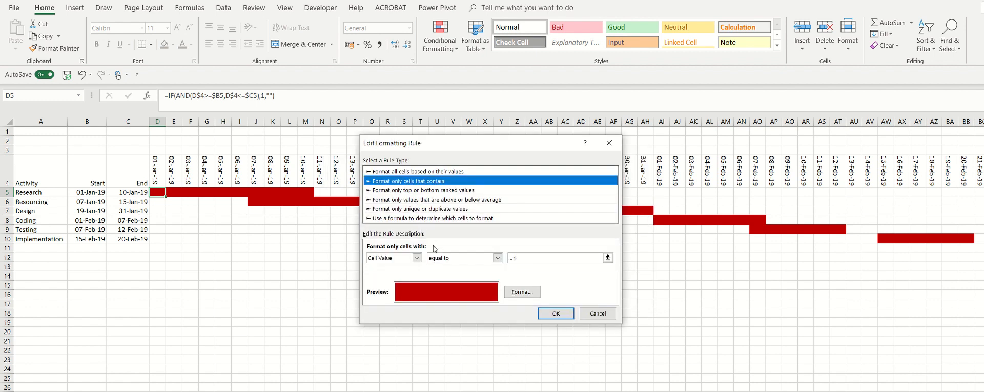
left_click(517, 292)
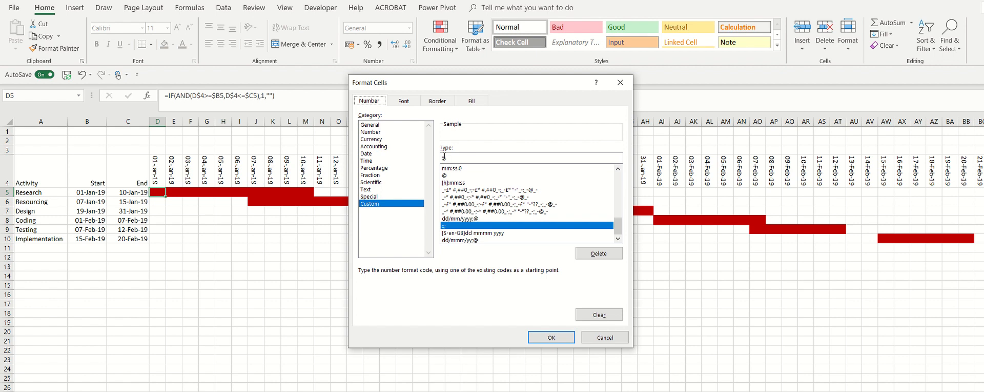
left_click(471, 101)
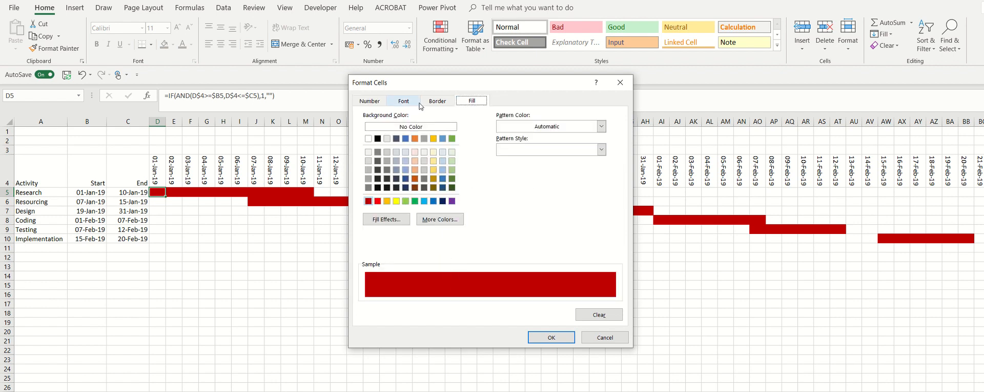
left_click(436, 101)
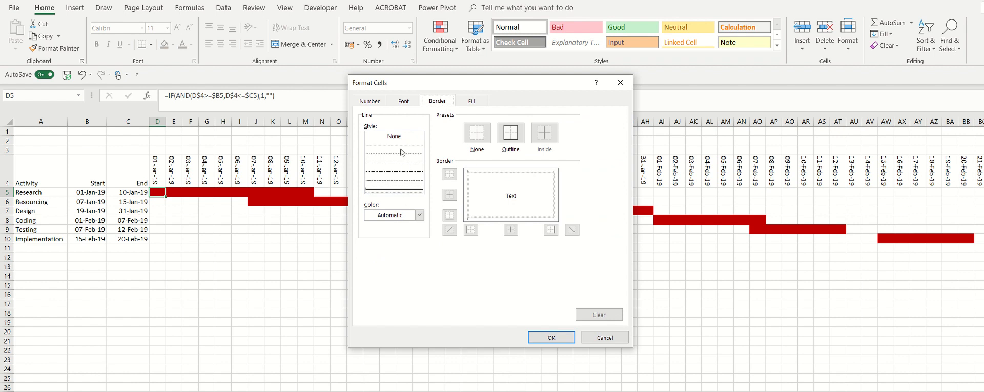
left_click(419, 214)
left_click(369, 249)
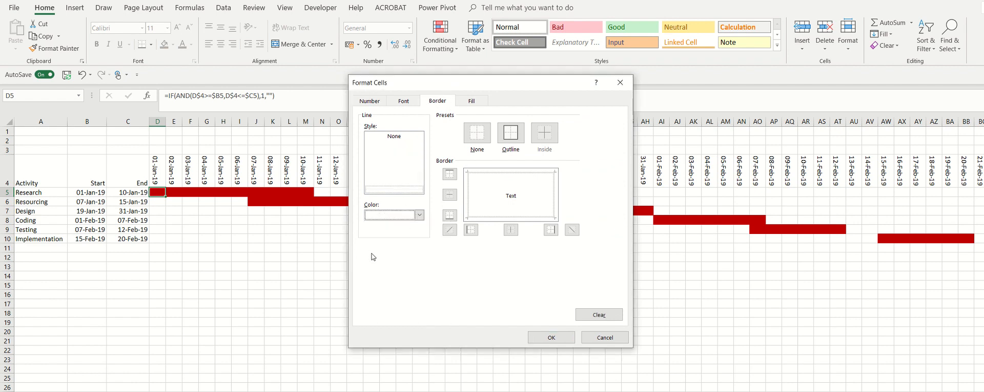
left_click(485, 216)
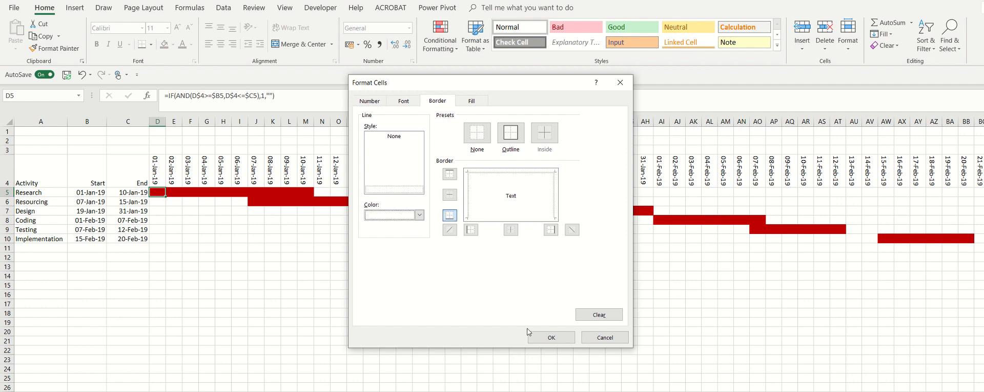
left_click(552, 342)
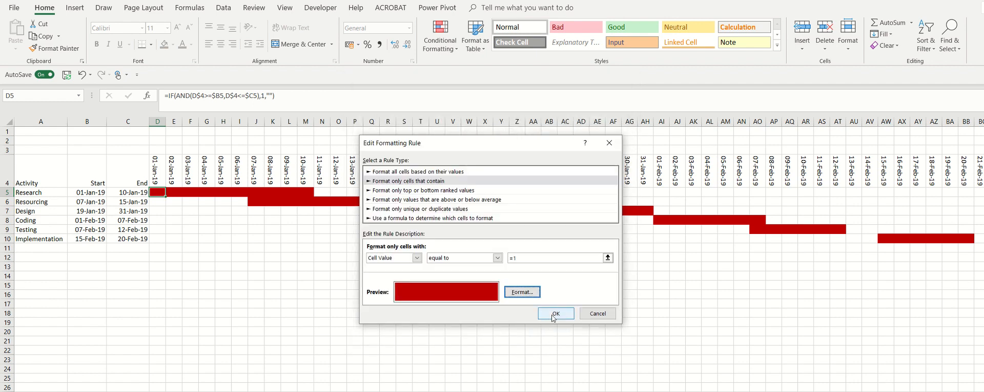
left_click(555, 315)
left_click(547, 296)
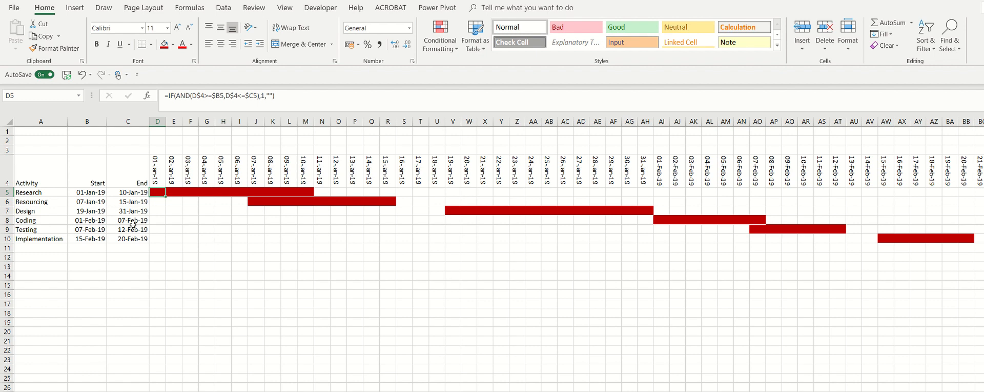
Set the Research activity's start date in B5 to 04/01/2019.
left_click(93, 196)
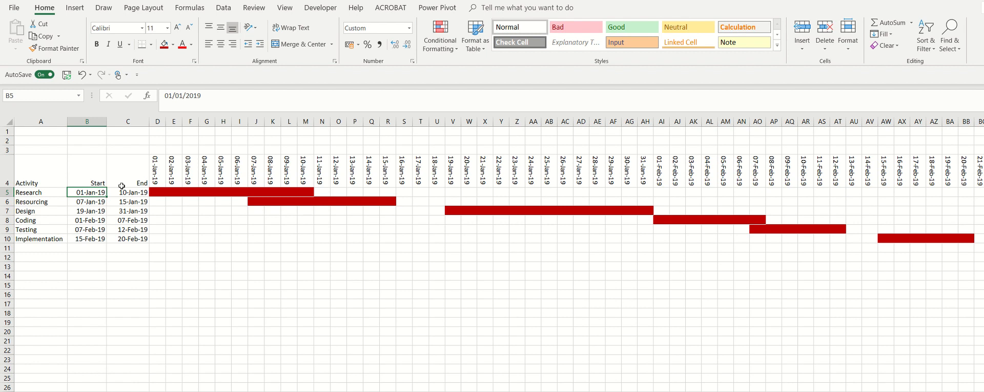
left_click(178, 96)
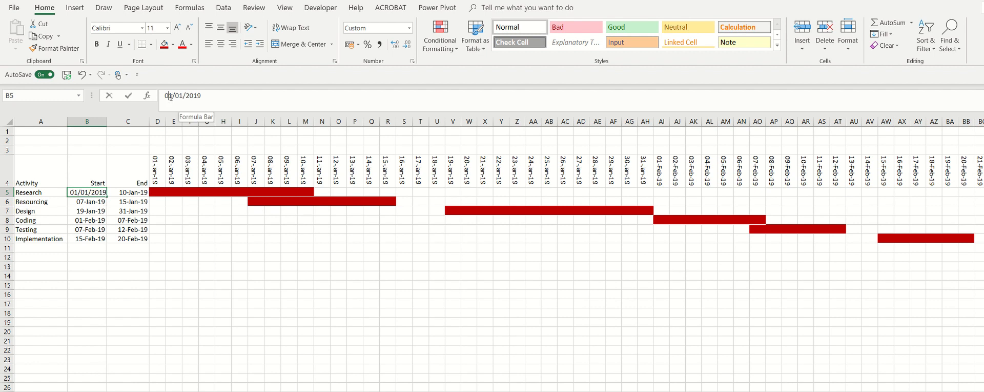
key("Delete")
type("4")
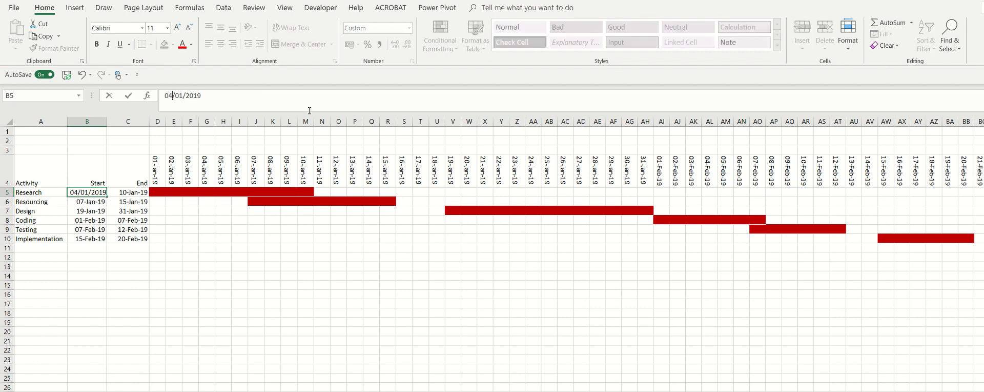
key("Return")
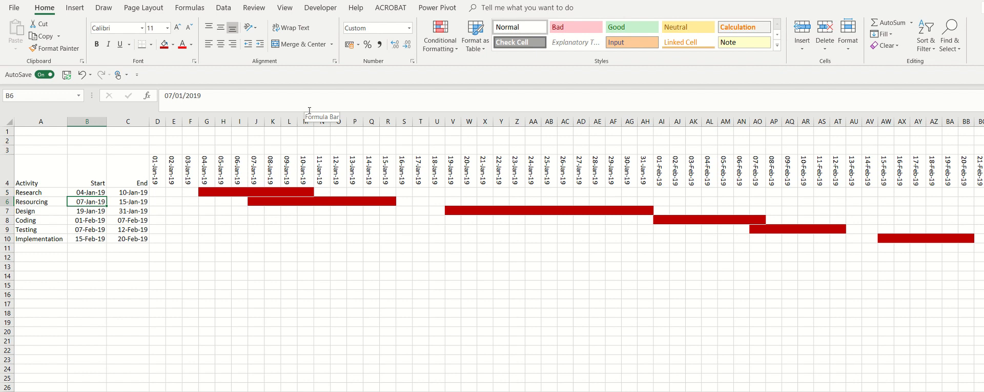
Set the Research activity's end date in C5 to 12/01/2019.
key("Up")
key("Right")
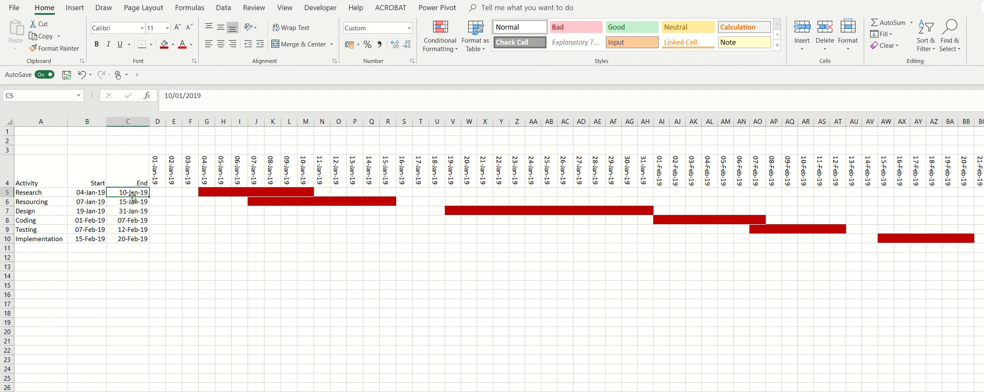
left_click(166, 96)
key("Delete")
type("2")
key("Return")
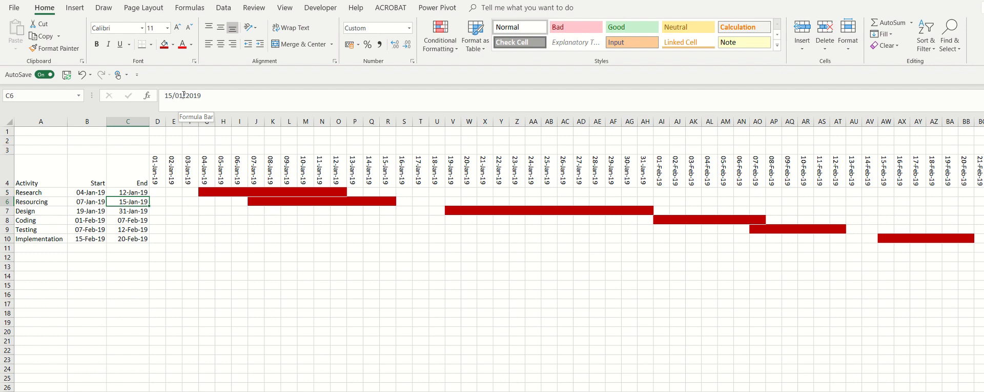
key("Right")
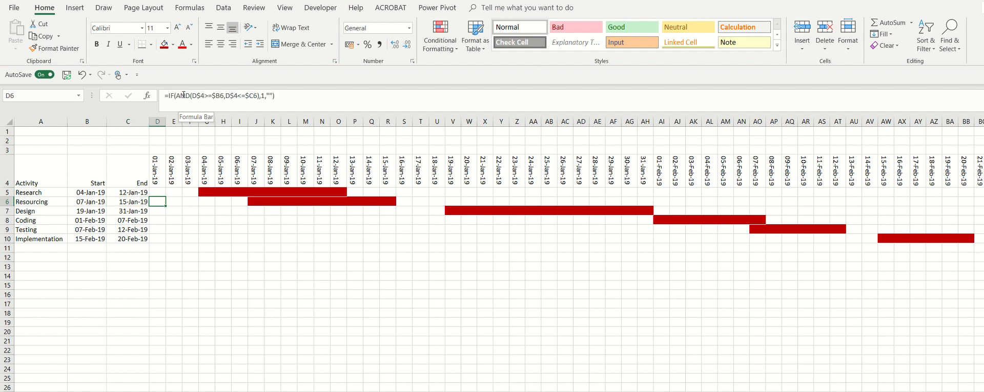